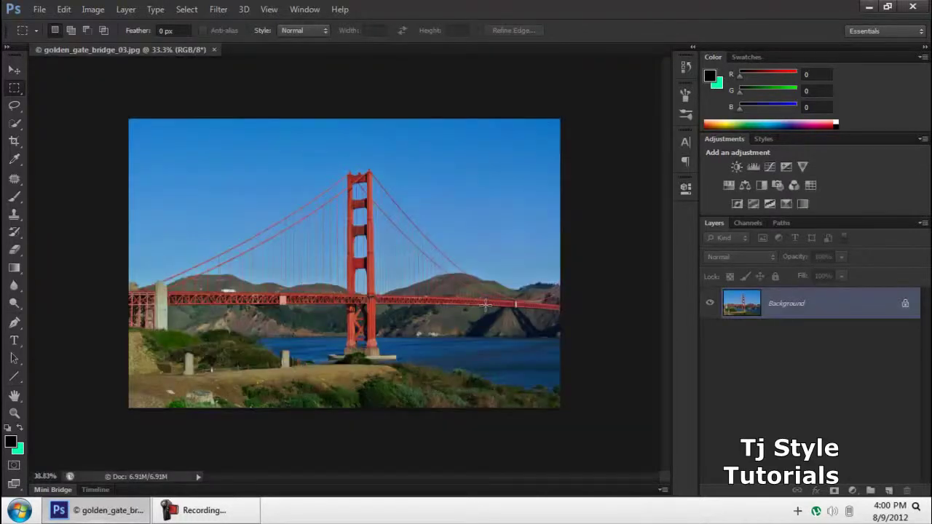
Fit the bridge photo to the window and activate the Move tool.
{"action": "key", "text": "ctrl+0"}
{"action": "left_click", "coordinate": [14, 70]}
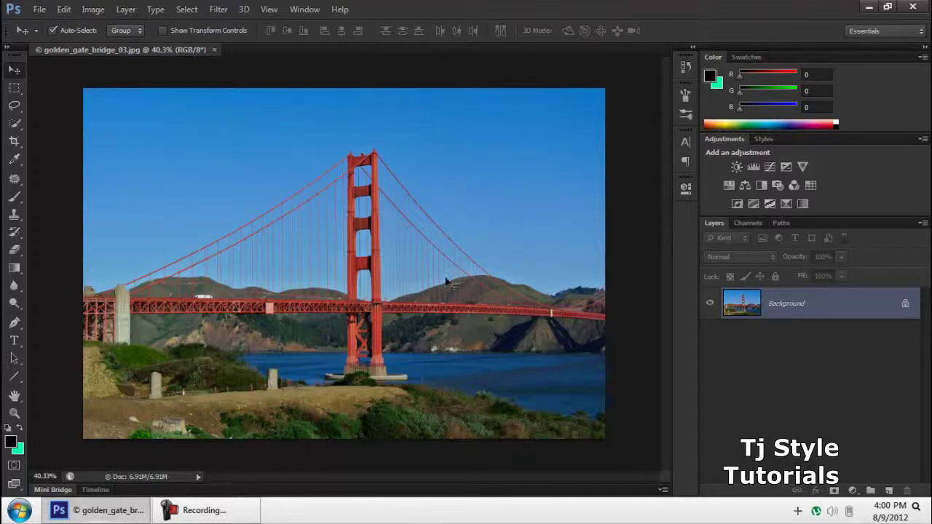
{"action": "left_click", "coordinate": [205, 511]}
{"action": "left_click", "coordinate": [205, 511]}
{"action": "left_click", "coordinate": [205, 510]}
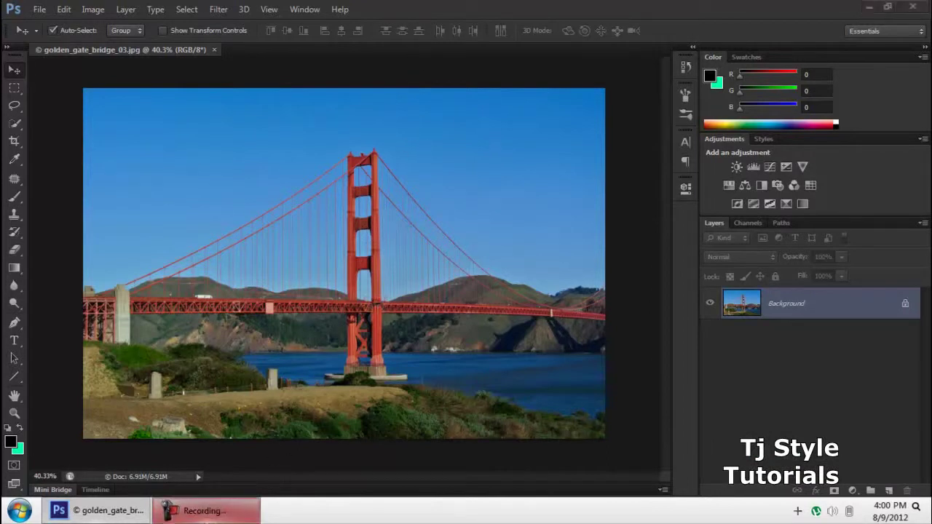
{"action": "left_click", "coordinate": [204, 511]}
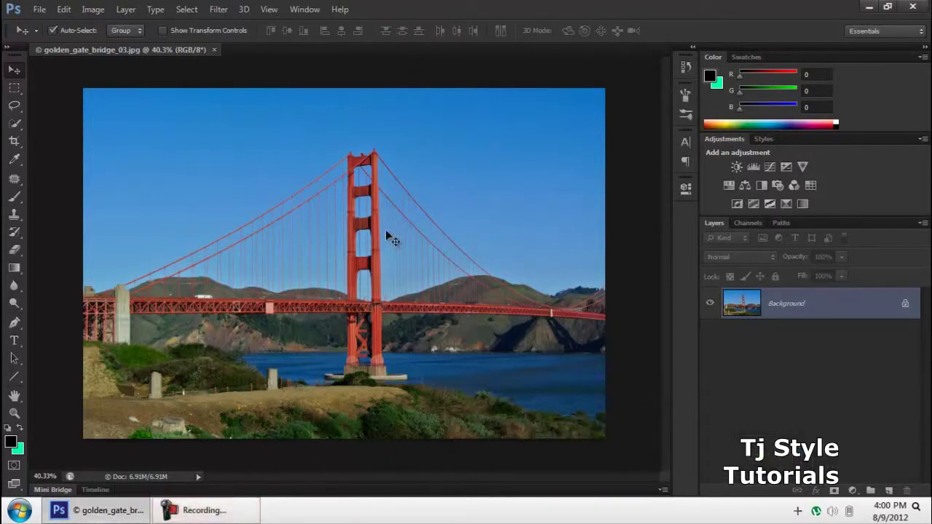
Convert the photo's locked Background into a regular layer named Layer 0.
{"action": "double_click", "coordinate": [800, 304]}
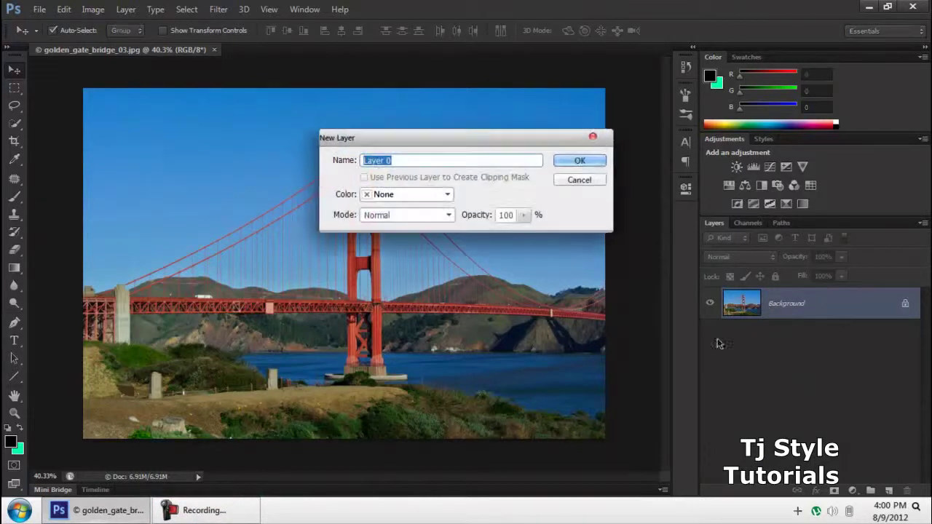
{"action": "left_click", "coordinate": [581, 160]}
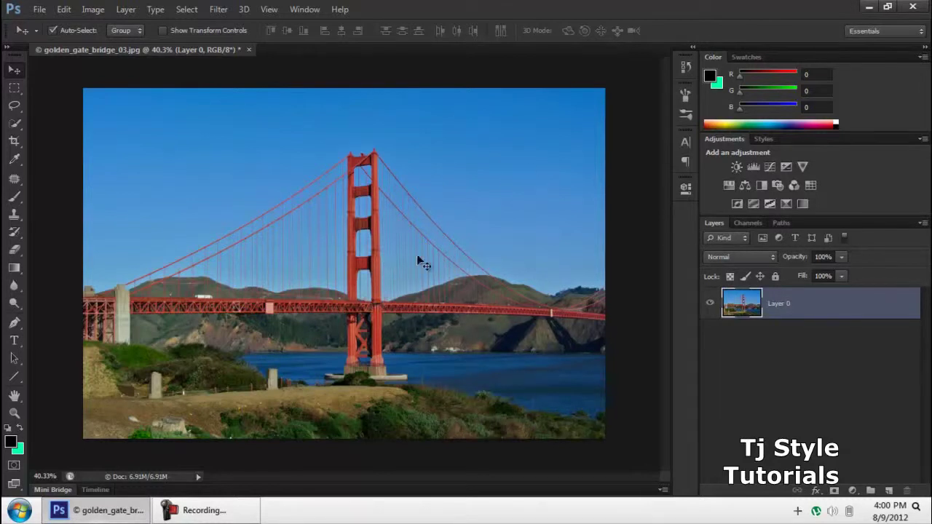
{"action": "left_click", "coordinate": [219, 513]}
{"action": "left_click", "coordinate": [221, 514]}
Create a new 1000 × 600 pixel RGB document at 300 pixels/inch with a white background.
{"action": "key", "text": "ctrl+n"}
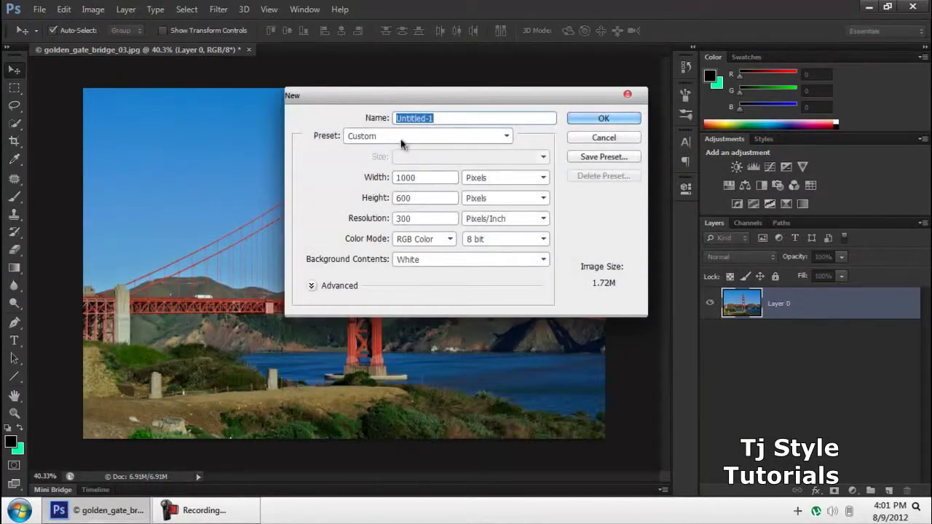
{"action": "left_click", "coordinate": [584, 121]}
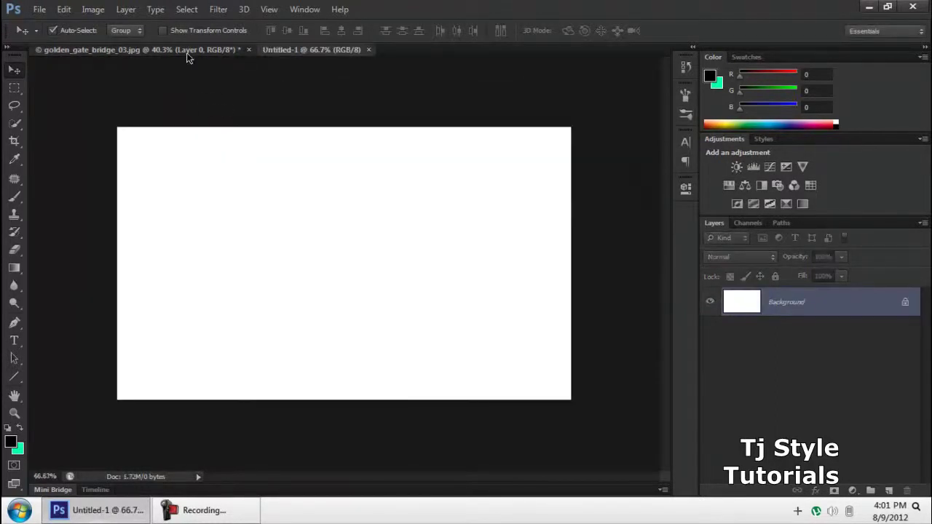
Copy the bridge photo layer into the Untitled-1 document and shift it so the tower is near the canvas centre.
{"action": "left_click", "coordinate": [187, 51]}
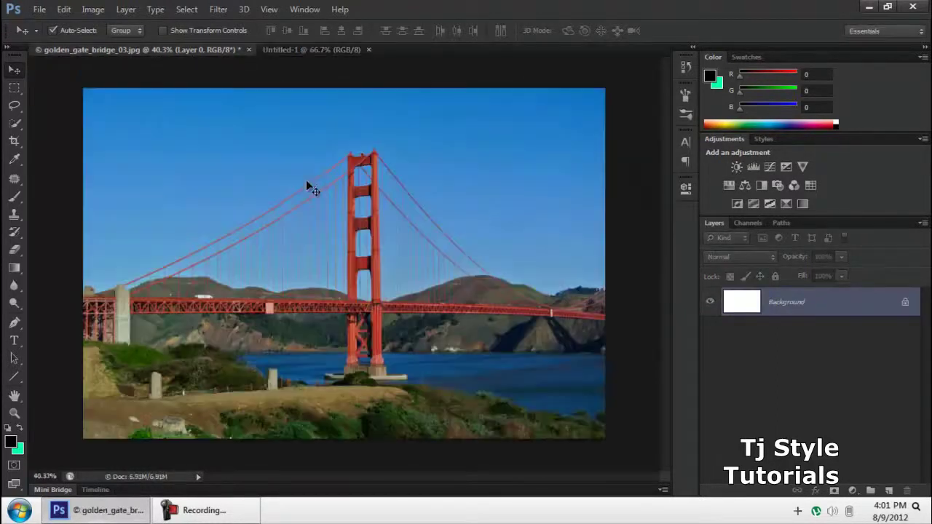
{"action": "left_click", "coordinate": [302, 52]}
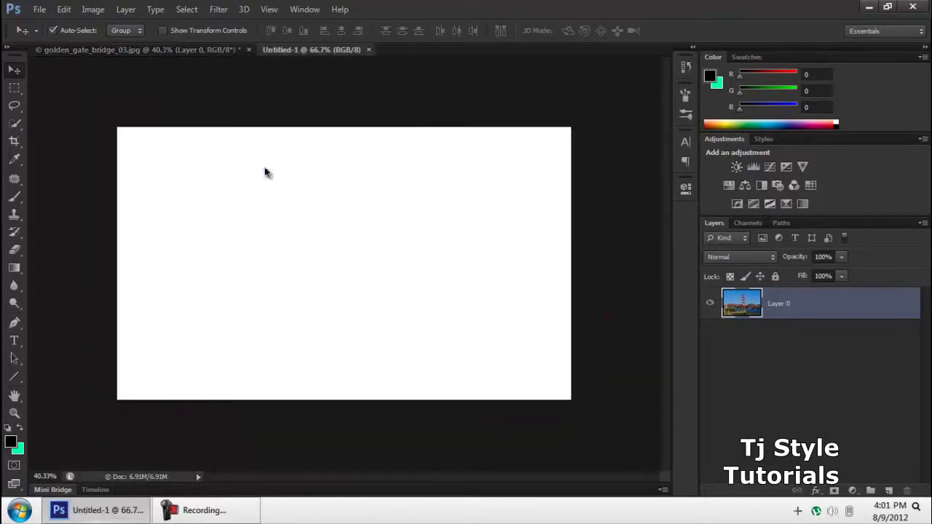
{"action": "left_click", "coordinate": [194, 54]}
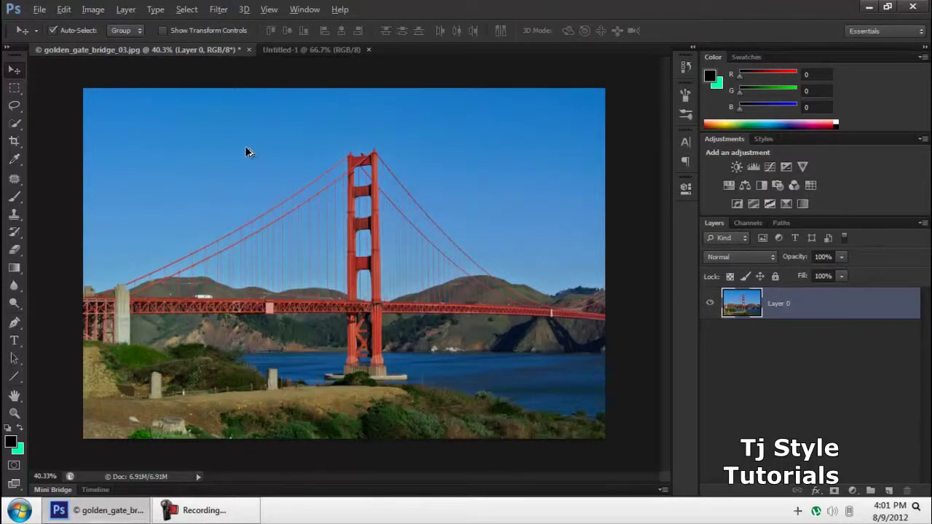
{"action": "left_click_drag", "start_coordinate": [251, 166], "coordinate": [261, 238]}
{"action": "scroll", "coordinate": [343, 240], "scroll_direction": "down", "scroll_amount": 5}
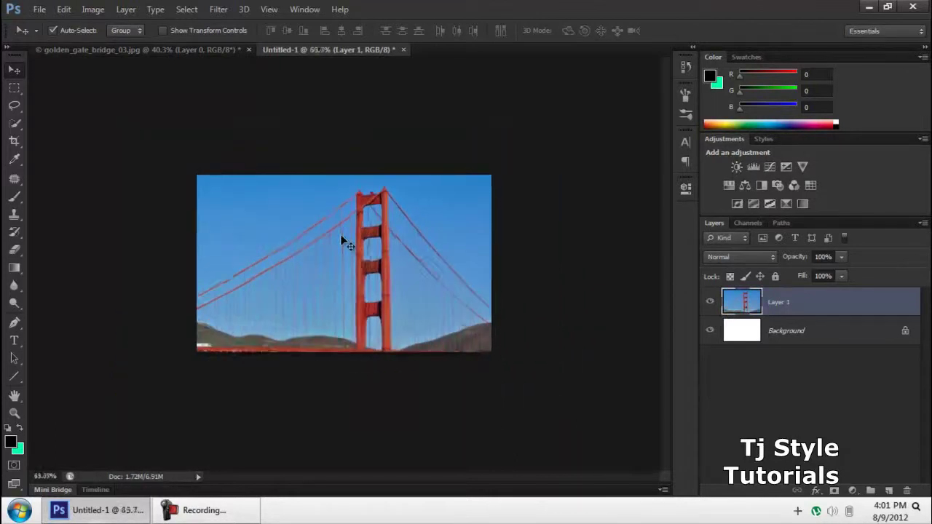
{"action": "scroll", "coordinate": [343, 240], "scroll_direction": "down", "scroll_amount": 3}
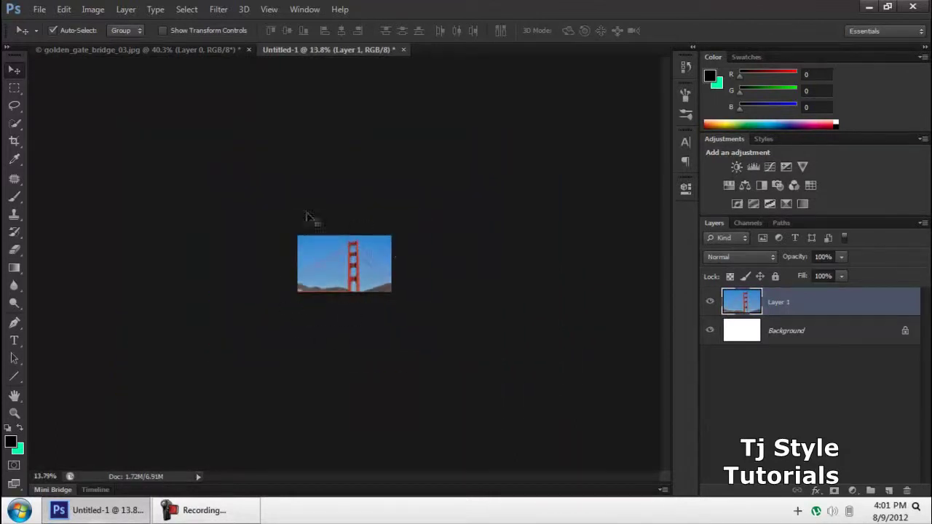
{"action": "left_click_drag", "start_coordinate": [362, 271], "coordinate": [356, 254]}
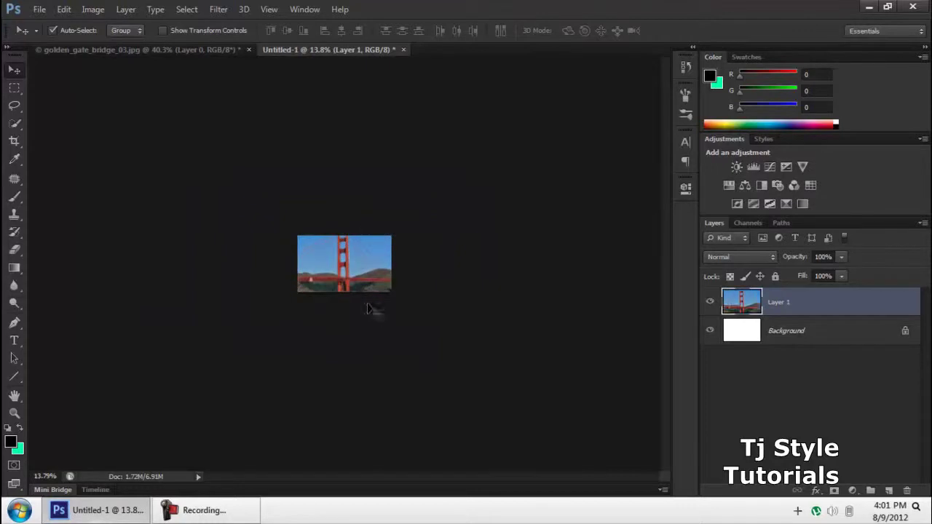
{"action": "left_click", "coordinate": [230, 51]}
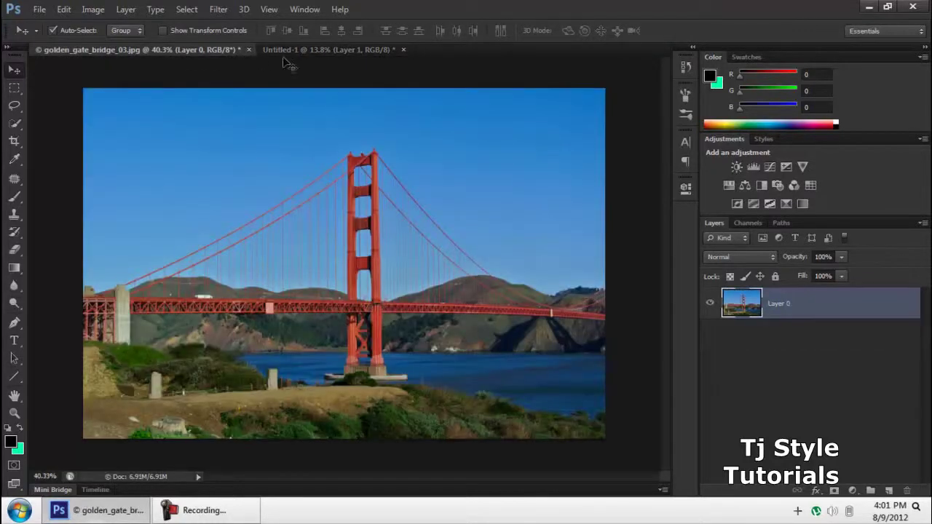
{"action": "left_click", "coordinate": [246, 512]}
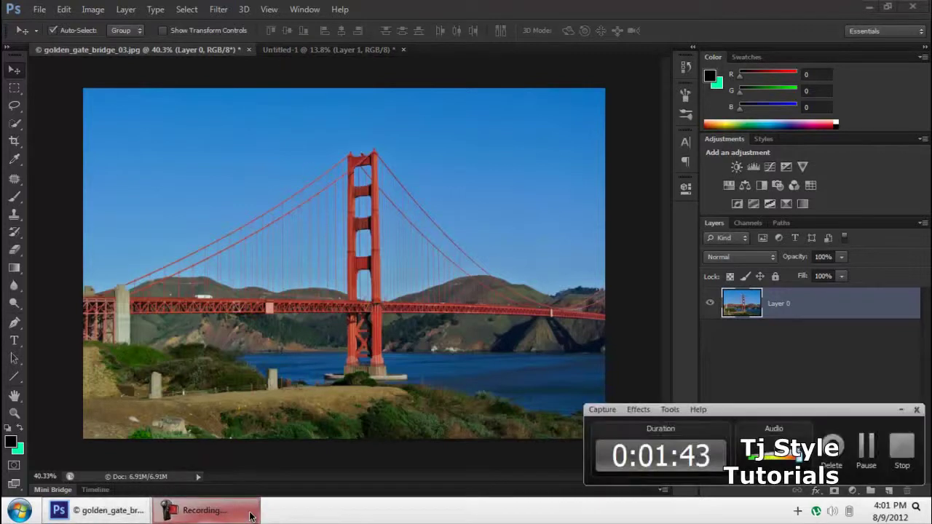
{"action": "left_click", "coordinate": [250, 514]}
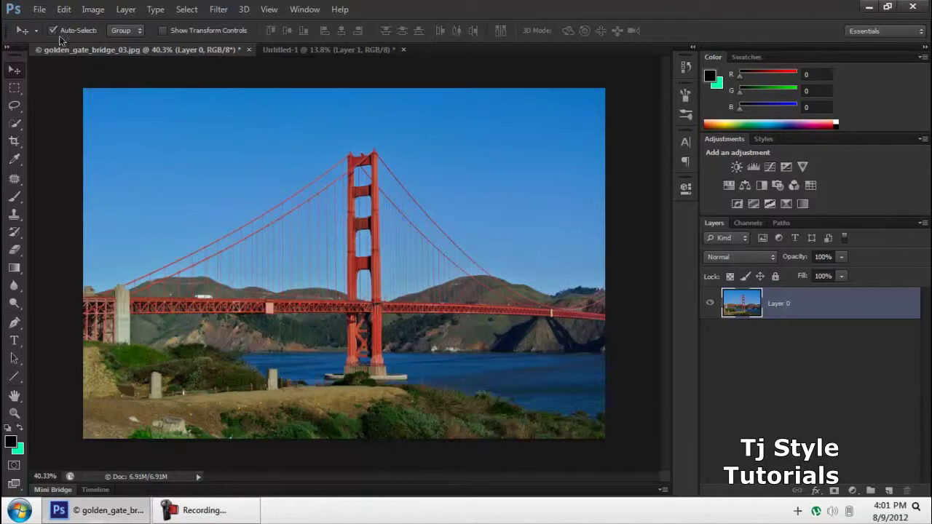
{"action": "left_click", "coordinate": [44, 11]}
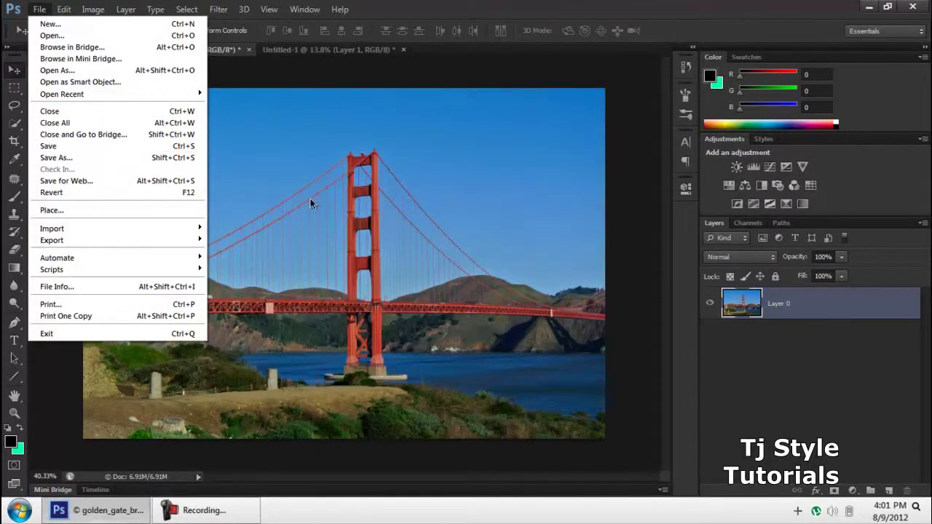
{"action": "left_click", "coordinate": [262, 201]}
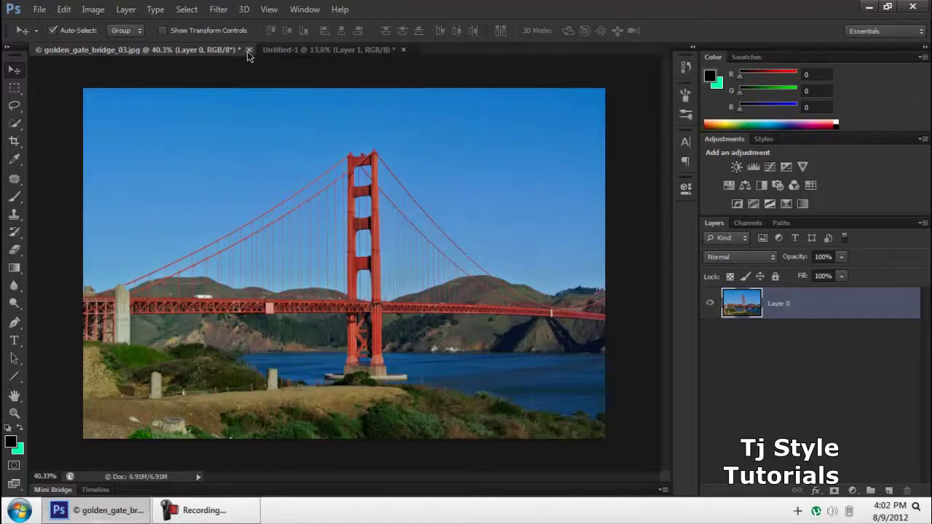
Close golden_gate_bridge_03.jpg without saving its changes, keeping Untitled-1 open.
{"action": "left_click", "coordinate": [304, 50]}
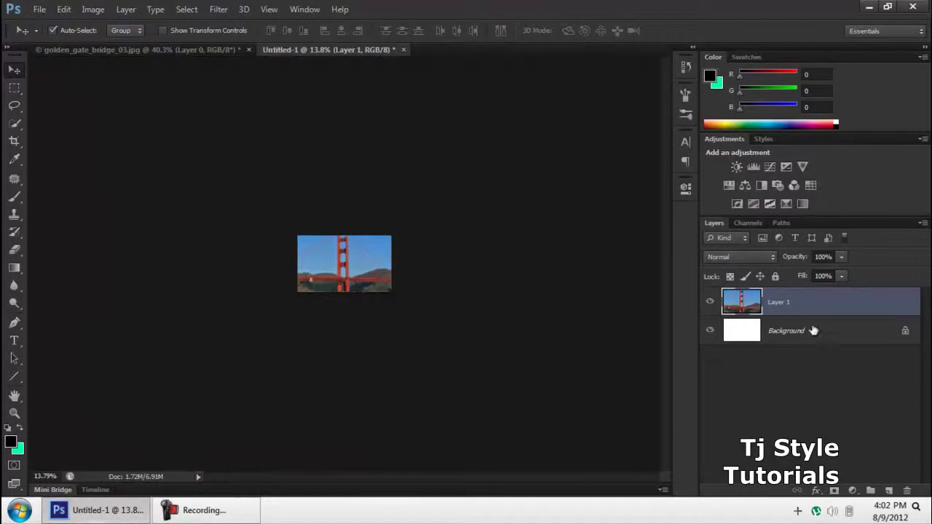
{"action": "scroll", "coordinate": [321, 277], "scroll_direction": "up", "scroll_amount": 2}
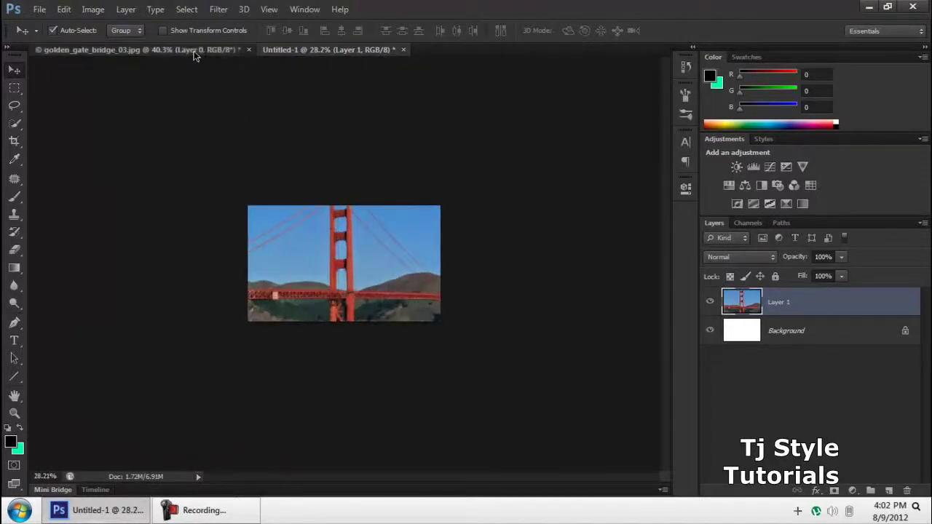
{"action": "left_click", "coordinate": [195, 51]}
{"action": "left_click", "coordinate": [249, 49]}
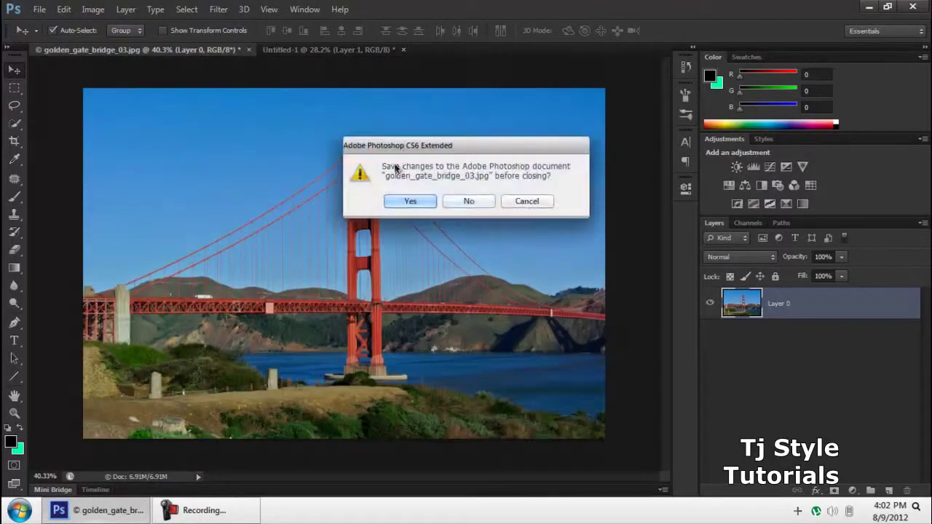
{"action": "left_click", "coordinate": [469, 204]}
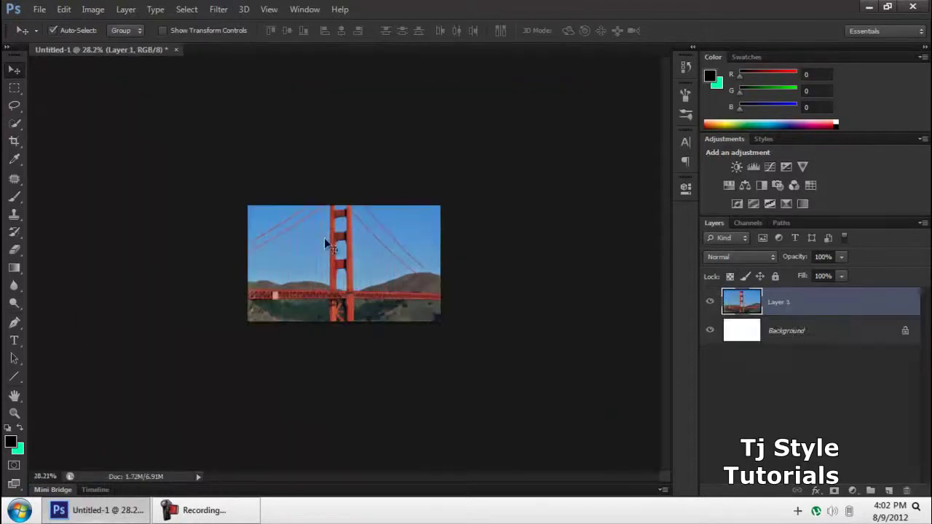
Move the bridge photo layer around the canvas, leaving the tower near the centre with the bridge deck along the lower edge.
{"action": "scroll", "coordinate": [497, 281], "scroll_direction": "down", "scroll_amount": 5}
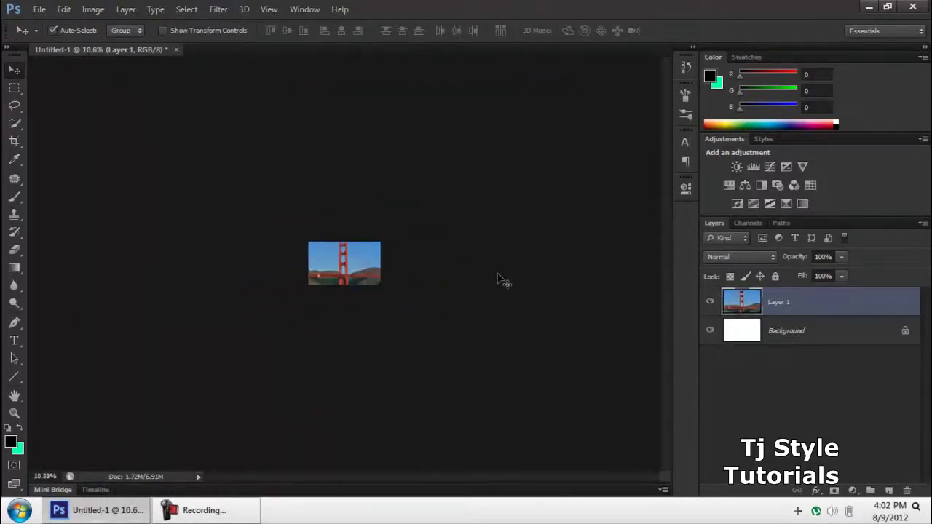
{"action": "scroll", "coordinate": [472, 250], "scroll_direction": "up", "scroll_amount": 4}
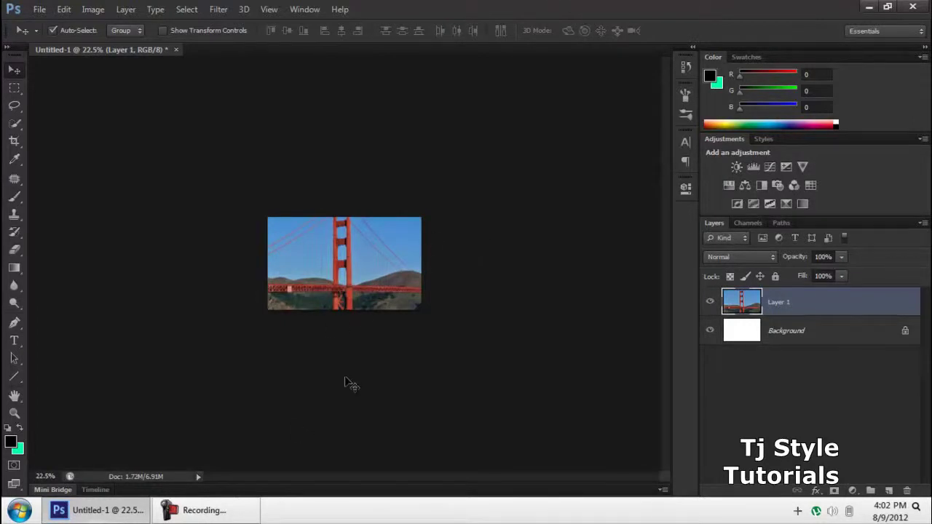
{"action": "scroll", "coordinate": [362, 319], "scroll_direction": "down", "scroll_amount": 2}
{"action": "left_click_drag", "start_coordinate": [349, 270], "coordinate": [364, 280]}
{"action": "scroll", "coordinate": [348, 284], "scroll_direction": "down", "scroll_amount": 1}
{"action": "left_click", "coordinate": [824, 335]}
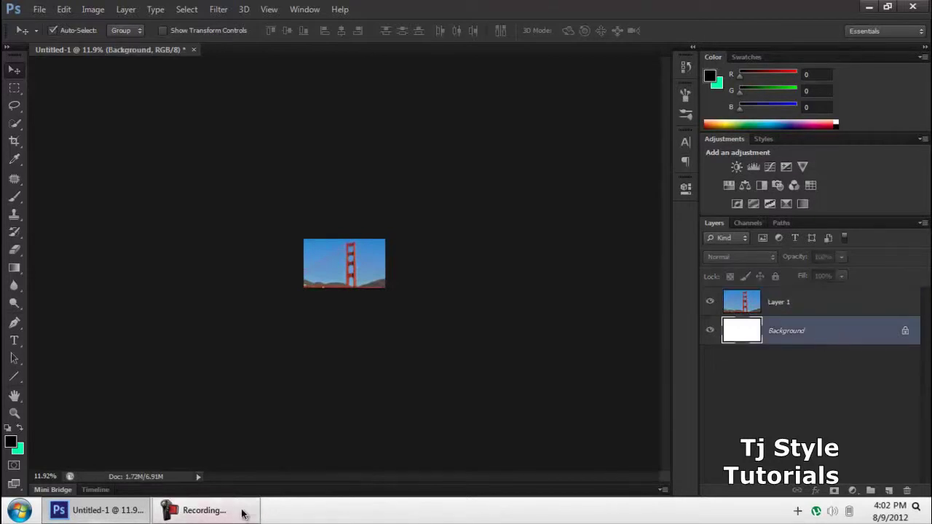
{"action": "left_click", "coordinate": [198, 510]}
{"action": "left_click", "coordinate": [198, 511]}
{"action": "left_click", "coordinate": [355, 250]}
{"action": "left_click_drag", "start_coordinate": [355, 250], "coordinate": [356, 218]}
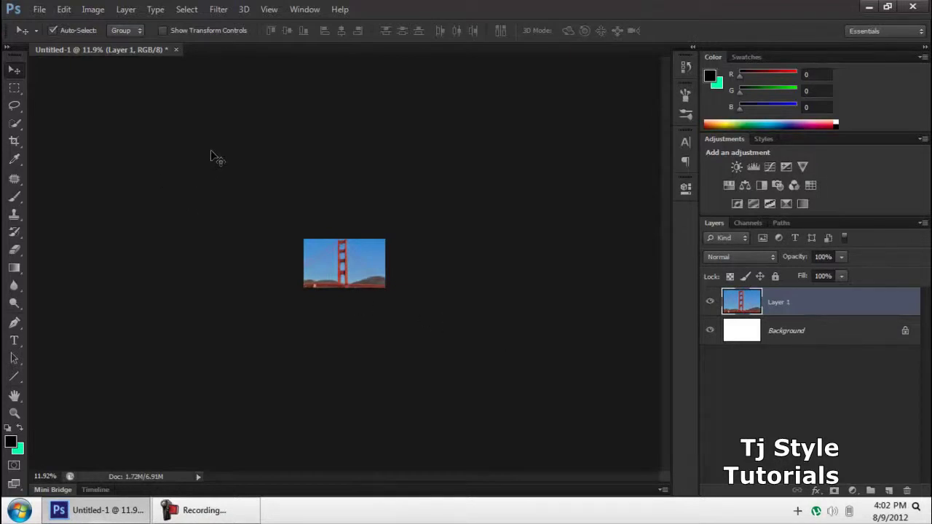
Free-transform the bridge photo layer from its upper-left corner to about 85% width and 93% height, and apply it.
{"action": "key", "text": "ctrl+t"}
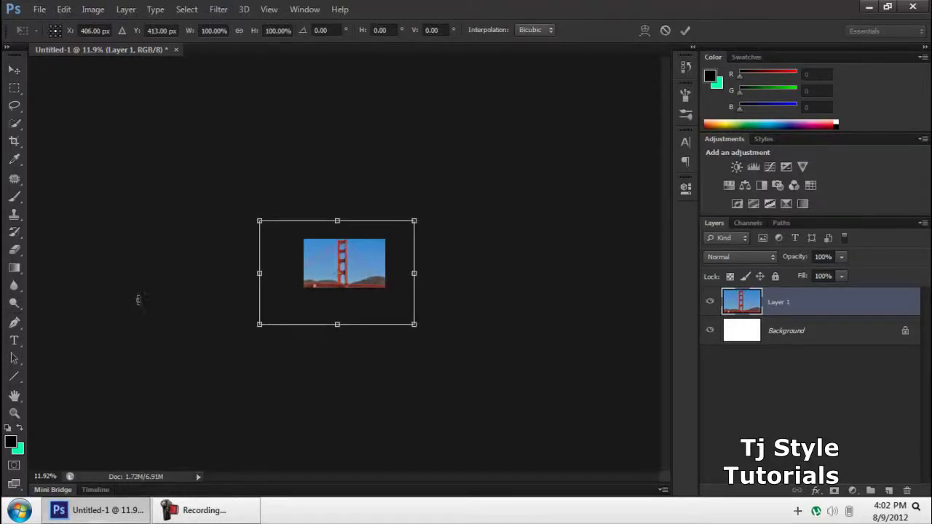
{"action": "scroll", "coordinate": [381, 254], "scroll_direction": "up", "scroll_amount": 3}
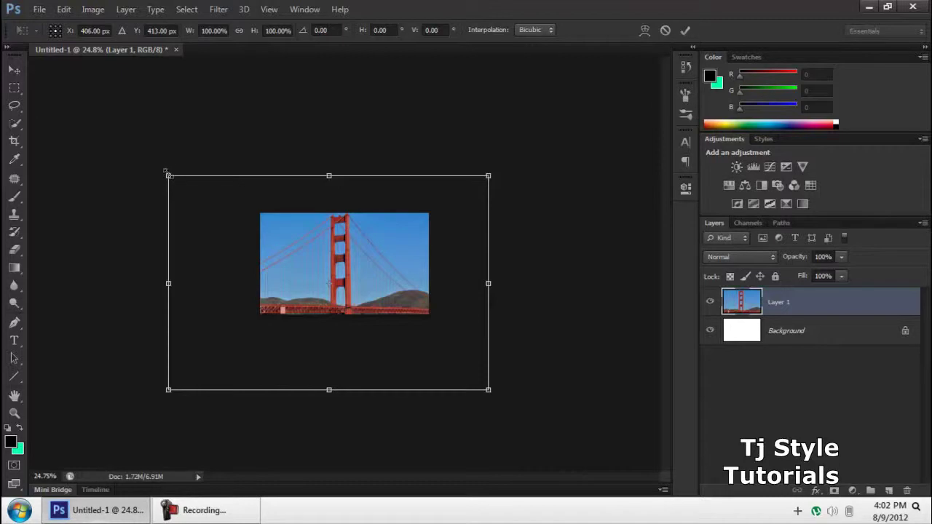
{"action": "left_click_drag", "start_coordinate": [169, 177], "coordinate": [217, 191]}
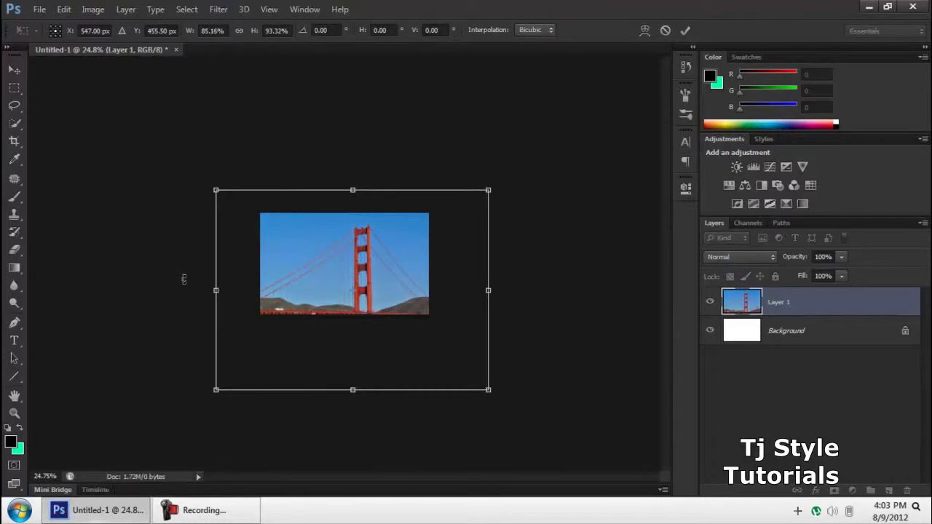
{"action": "key", "text": "Return"}
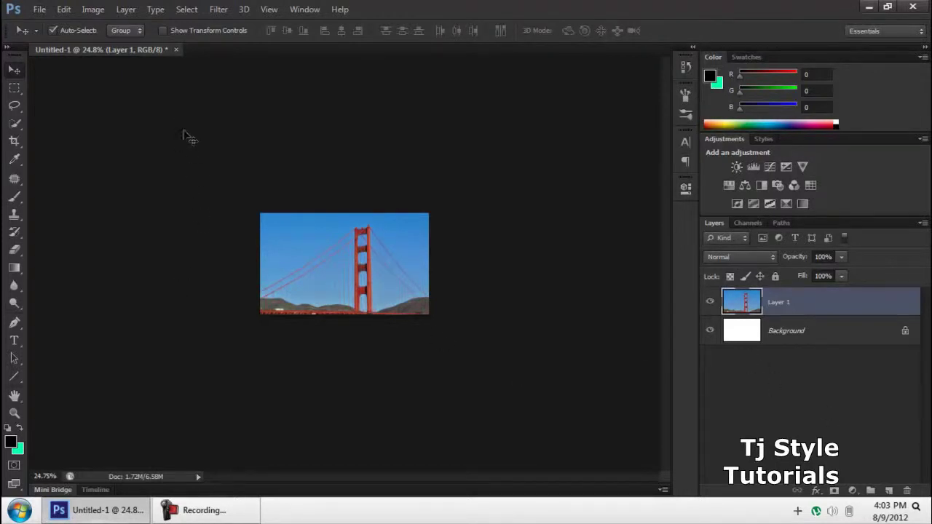
Scale the bridge photo layer to 61.80% width and 50.55% height, aligning its corners with the canvas corners.
{"action": "scroll", "coordinate": [368, 250], "scroll_direction": "up", "scroll_amount": 3}
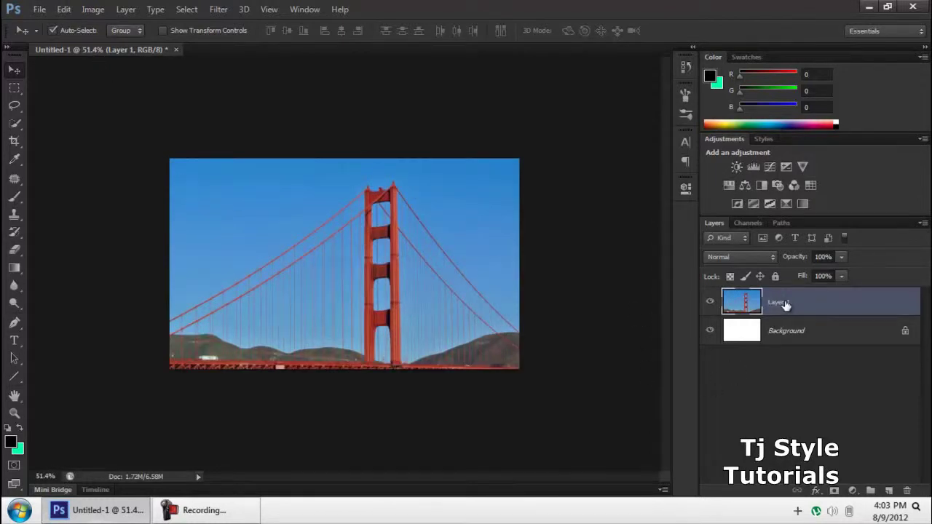
{"action": "left_click", "coordinate": [64, 10]}
{"action": "mouse_move", "coordinate": [208, 252]}
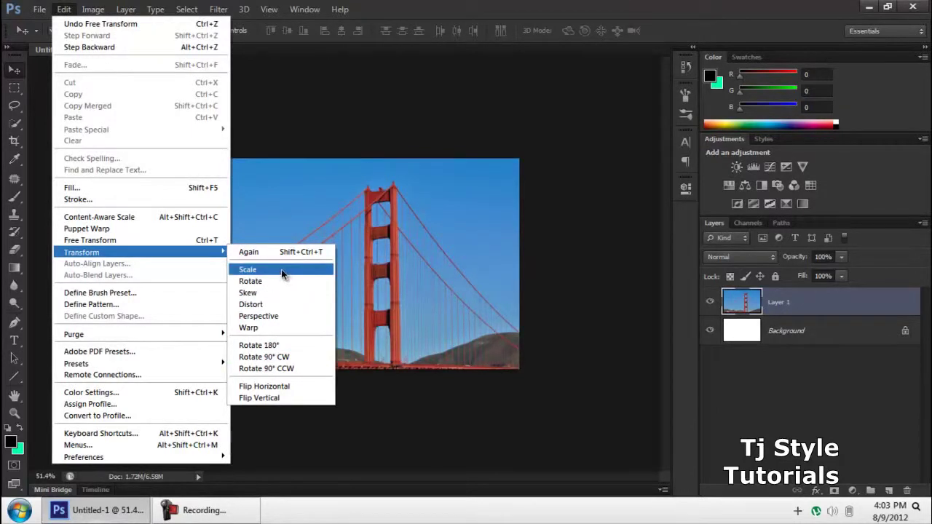
{"action": "left_click", "coordinate": [260, 271]}
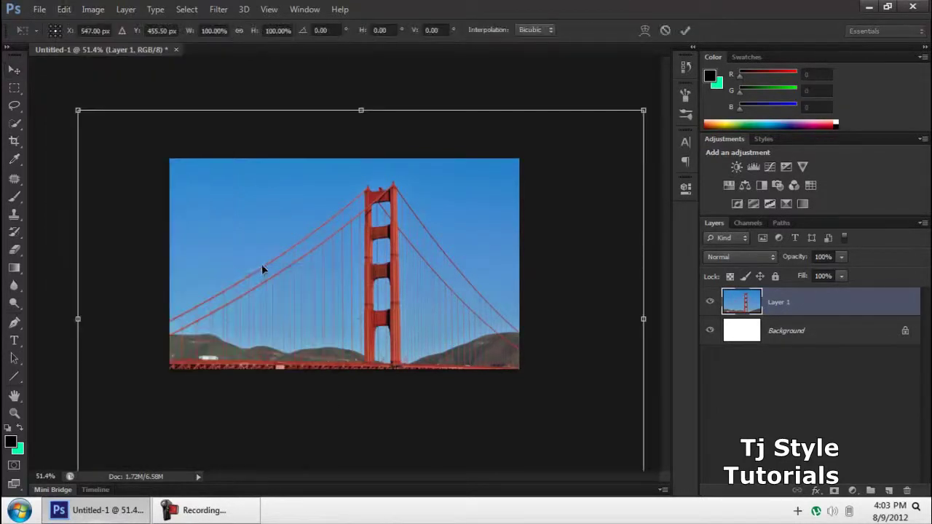
{"action": "key", "text": "ctrl+minus"}
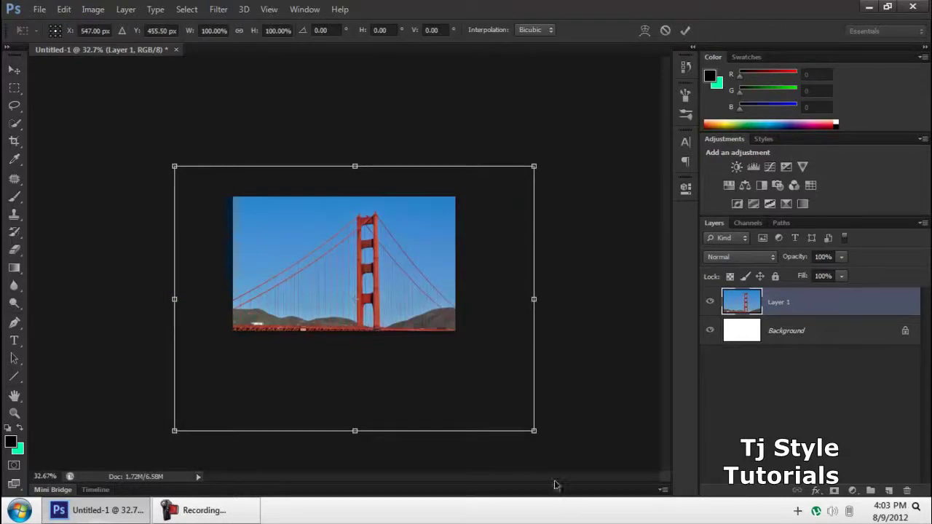
{"action": "left_click_drag", "start_coordinate": [495, 370], "coordinate": [455, 331]}
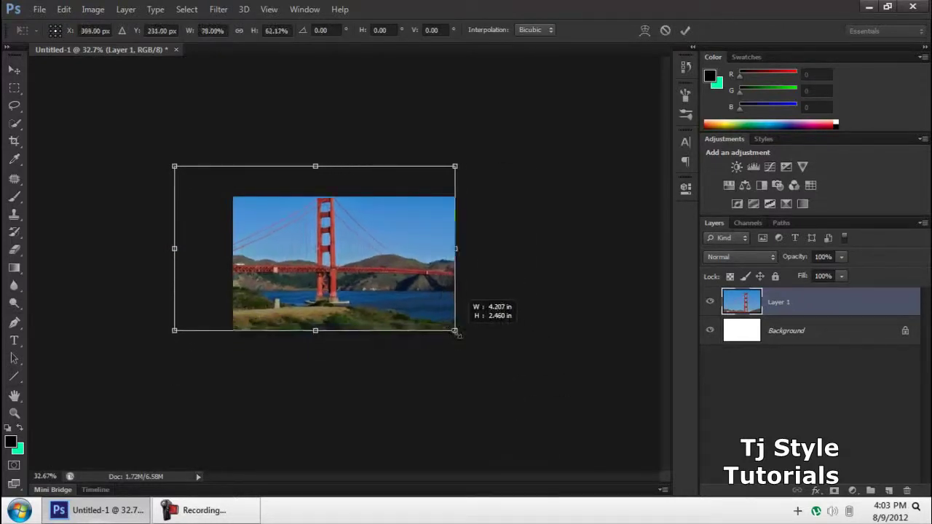
{"action": "left_click_drag", "start_coordinate": [178, 168], "coordinate": [233, 197]}
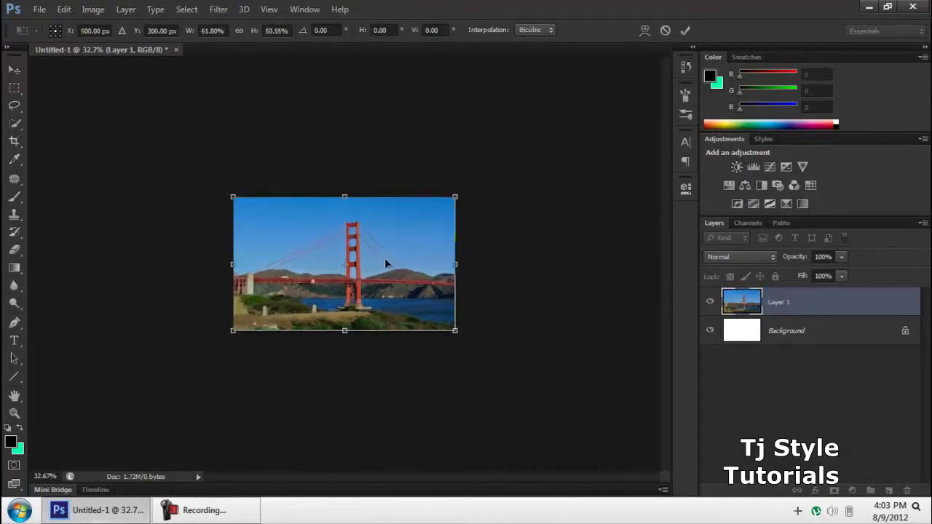
{"action": "key", "text": "ctrl+0"}
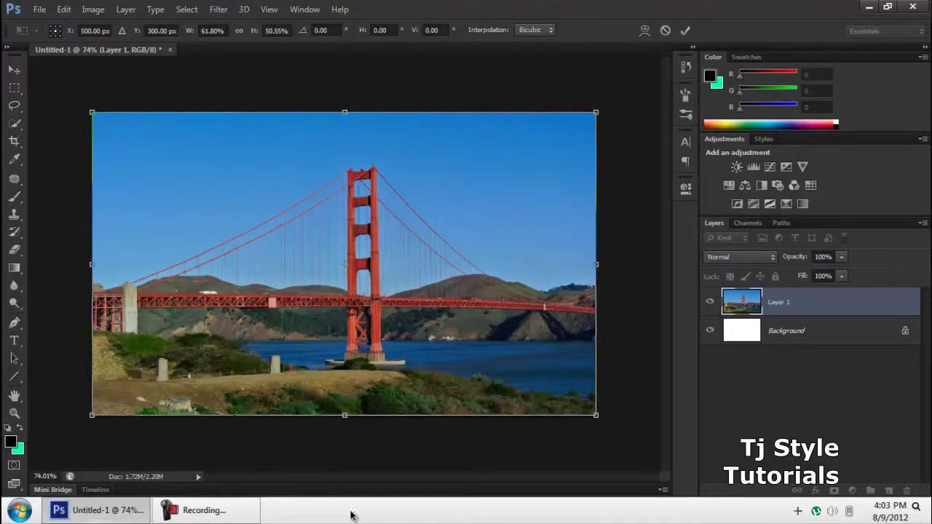
Try to switch to the Lasso tool during the transformation, return to the transformation, and apply the scaling.
{"action": "left_click", "coordinate": [246, 521]}
{"action": "left_click", "coordinate": [204, 511]}
{"action": "left_click", "coordinate": [15, 107]}
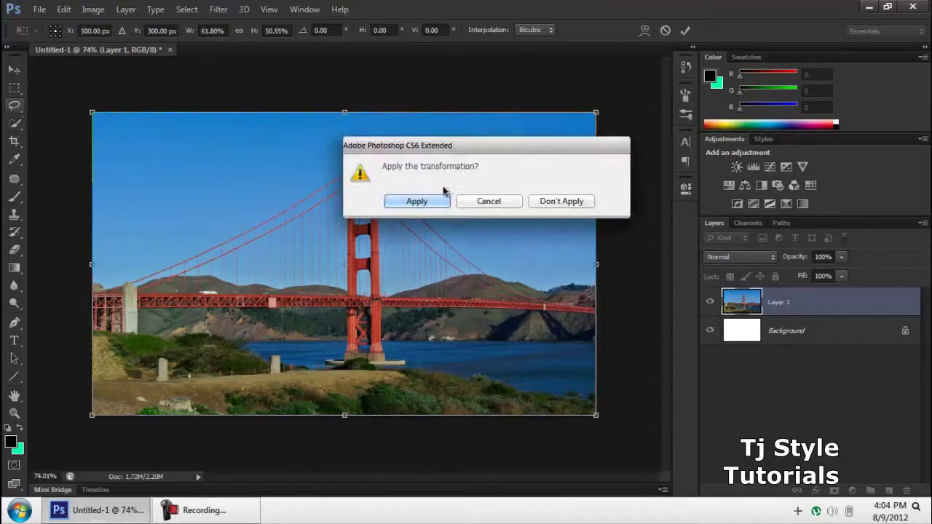
{"action": "left_click_drag", "start_coordinate": [461, 147], "coordinate": [384, 184]}
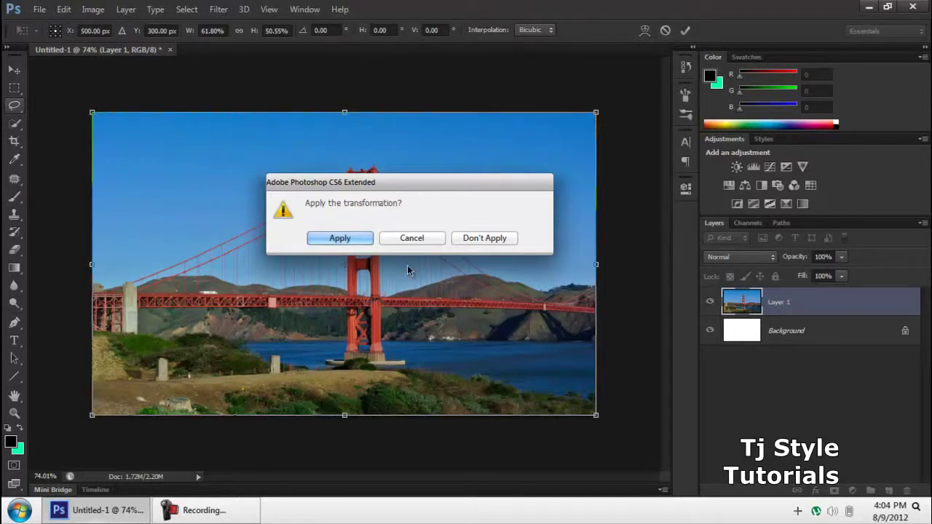
{"action": "left_click", "coordinate": [412, 238]}
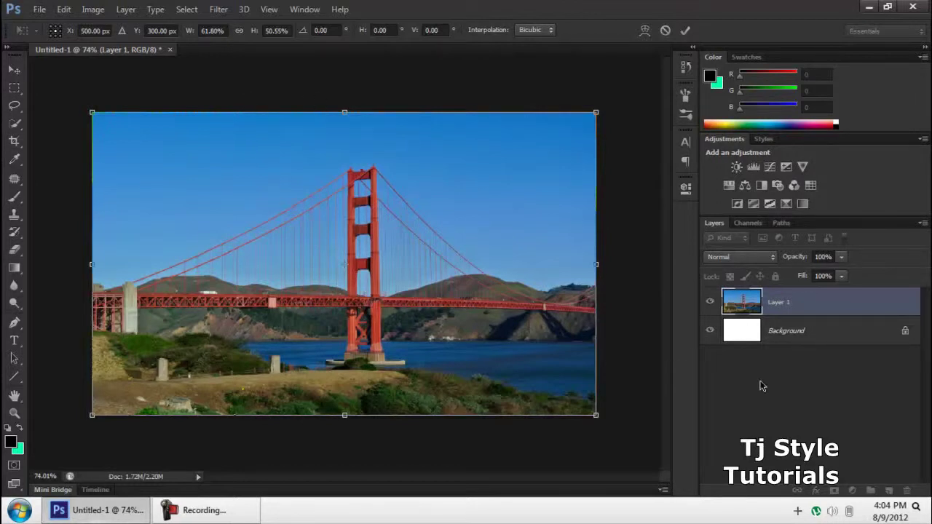
{"action": "key", "text": "Return"}
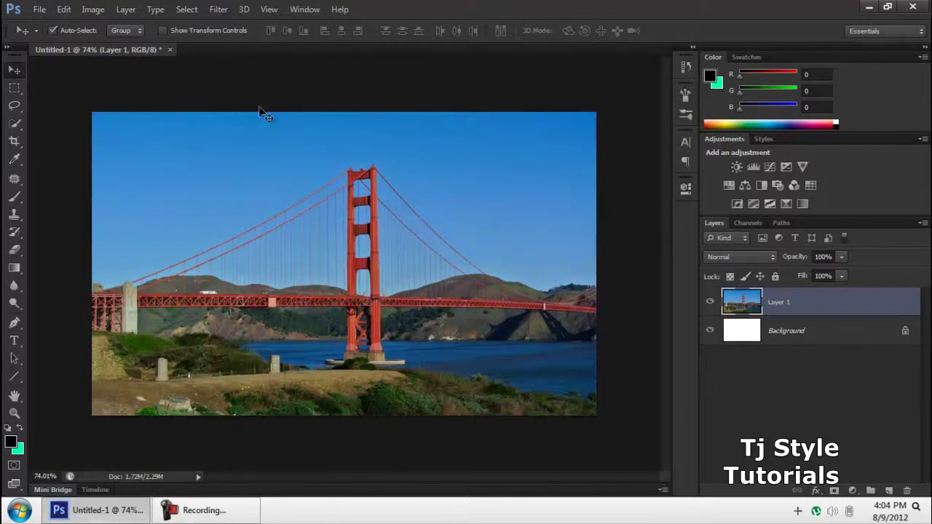
{"action": "left_click", "coordinate": [237, 514]}
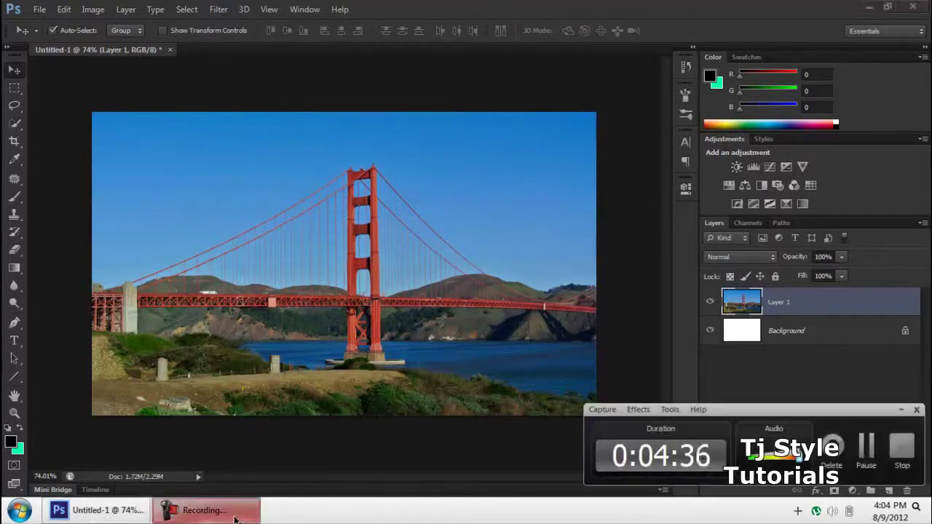
{"action": "left_click", "coordinate": [240, 518]}
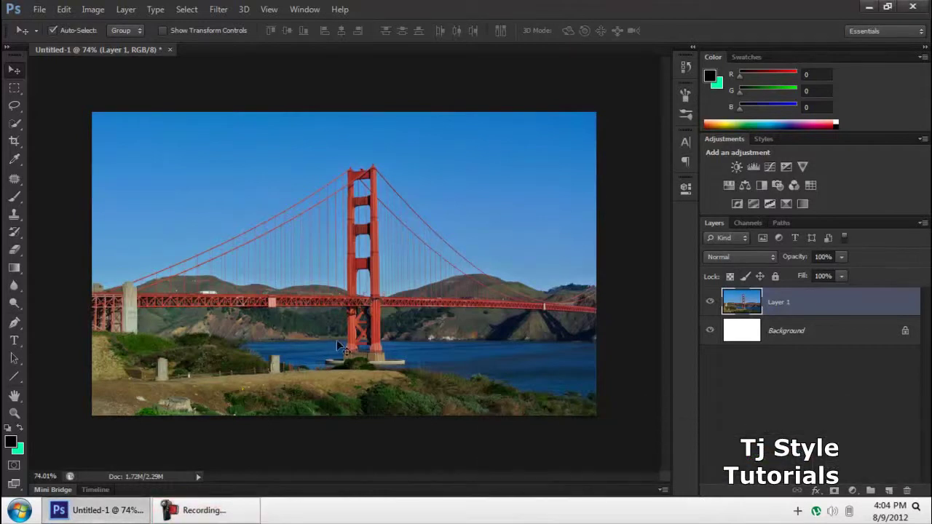
Undo the last scaling, free-transform the bridge photo layer to 61.80% width and 50.55% height to fill the canvas, and apply it.
{"action": "key", "text": "ctrl+z"}
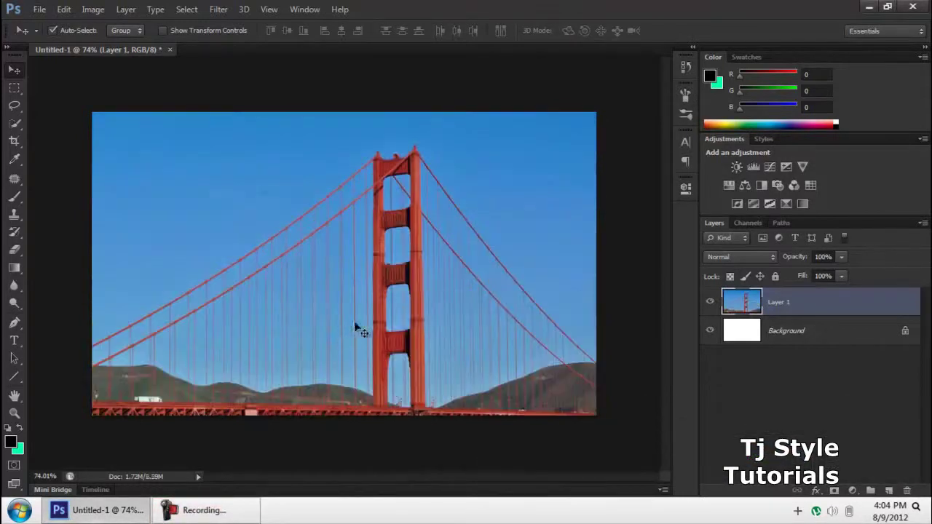
{"action": "key", "text": "ctrl+minus"}
{"action": "key", "text": "ctrl+minus"}
{"action": "key", "text": "ctrl+minus"}
{"action": "key", "text": "ctrl+t"}
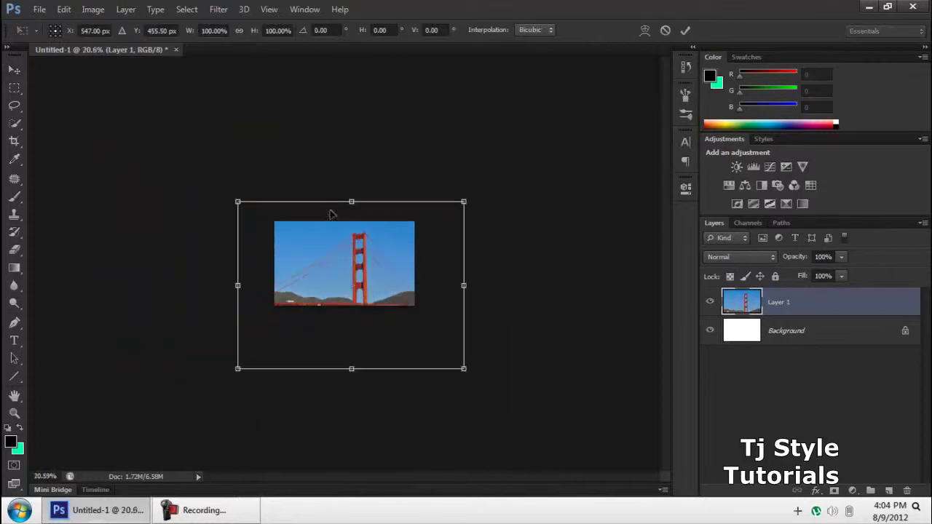
{"action": "left_click_drag", "start_coordinate": [233, 197], "coordinate": [275, 221]}
{"action": "left_click_drag", "start_coordinate": [348, 265], "coordinate": [350, 266]}
{"action": "left_click_drag", "start_coordinate": [348, 327], "coordinate": [348, 305]}
{"action": "left_click_drag", "start_coordinate": [419, 266], "coordinate": [414, 264]}
{"action": "key", "text": "ctrl+plus"}
{"action": "key", "text": "ctrl+plus"}
{"action": "key", "text": "ctrl+plus"}
{"action": "key", "text": "ctrl+plus"}
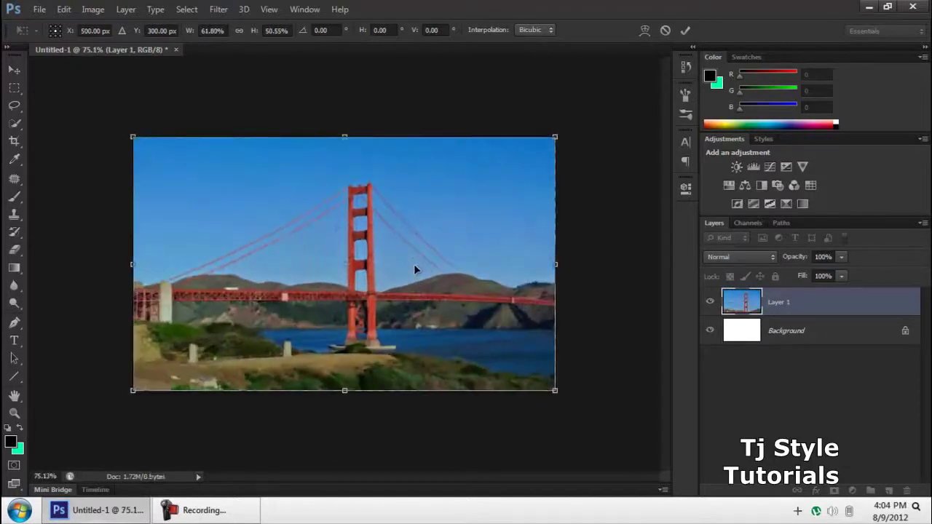
{"action": "scroll", "coordinate": [414, 265], "scroll_direction": "up", "scroll_amount": 1}
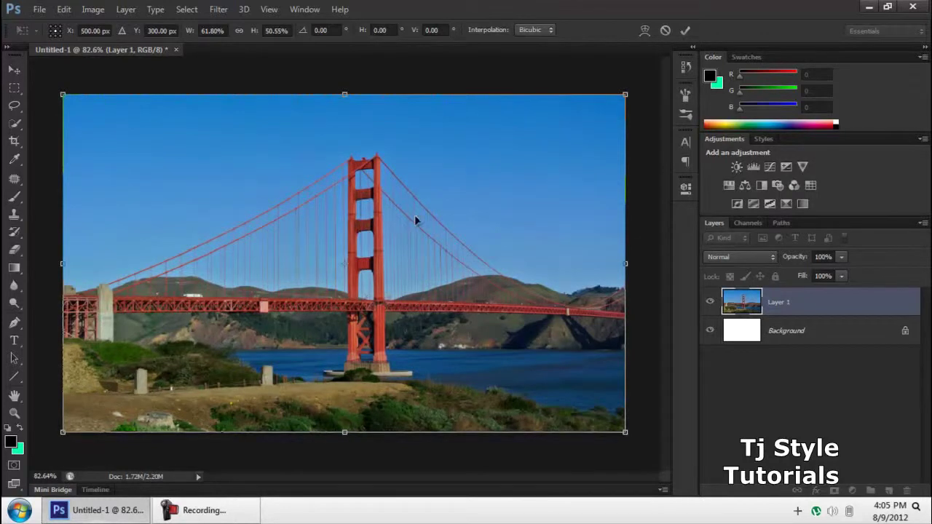
{"action": "key", "text": "Return"}
Step back through the bridge photo layer's scaling and moves to its earlier full-size placement with the tower right of centre.
{"action": "scroll", "coordinate": [419, 222], "scroll_direction": "down", "scroll_amount": 10}
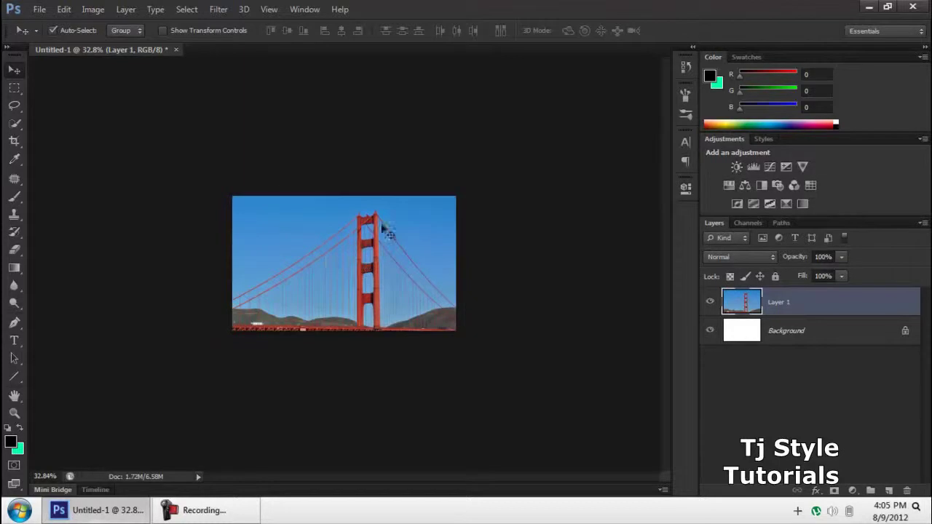
{"action": "scroll", "coordinate": [377, 229], "scroll_direction": "down", "scroll_amount": 3}
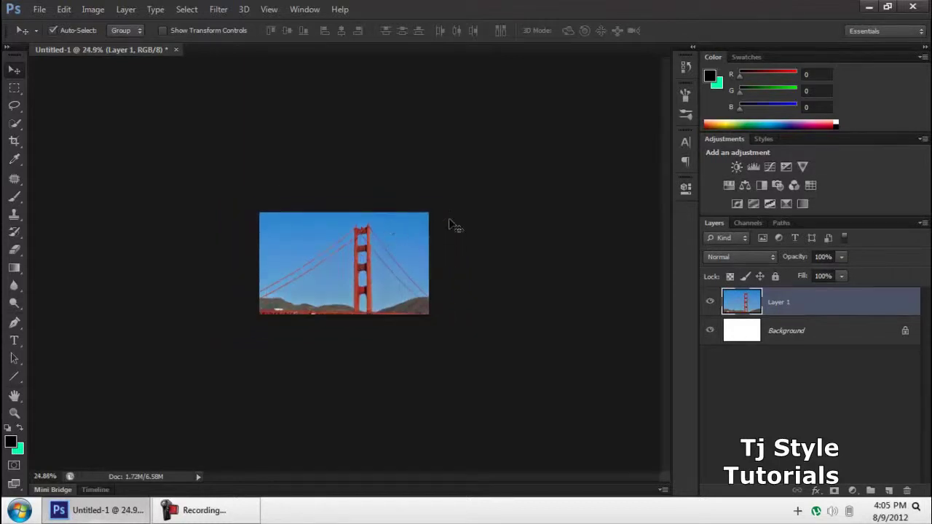
{"action": "key", "text": "ctrl+z"}
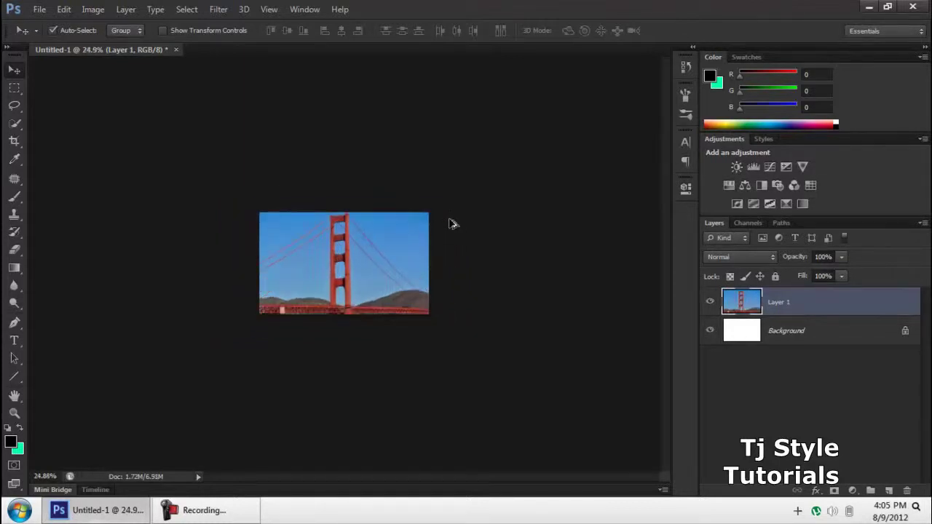
{"action": "key", "text": "ctrl+z"}
{"action": "key", "text": "ctrl+alt+z"}
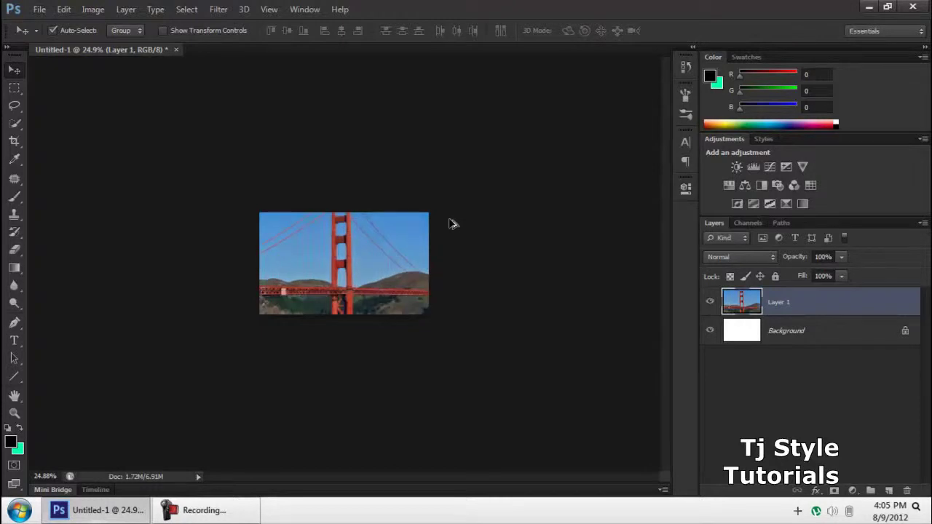
{"action": "key", "text": "ctrl+alt+z"}
Free-transform the bridge photo layer to 52.63% width and 47.17% height so it fills the canvas, and apply it.
{"action": "key", "text": "ctrl+t"}
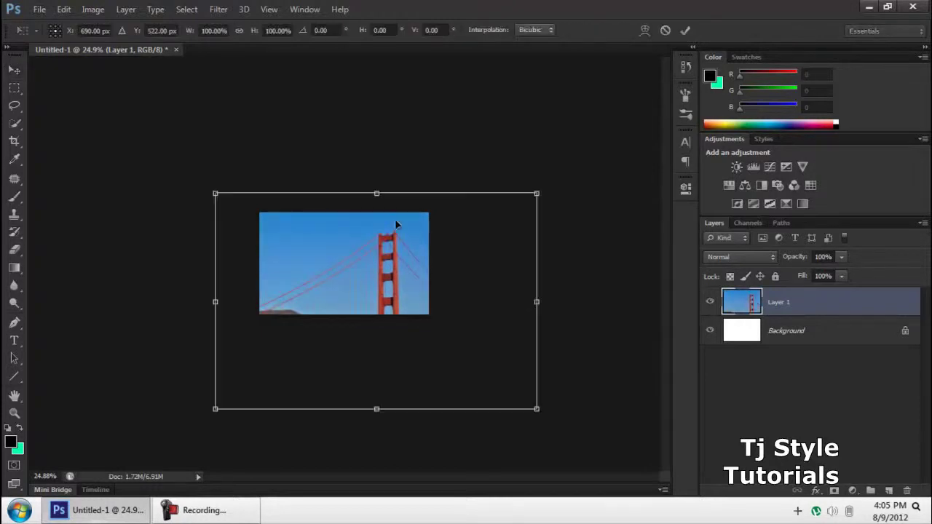
{"action": "left_click_drag", "start_coordinate": [218, 193], "coordinate": [260, 213]}
{"action": "left_click_drag", "start_coordinate": [537, 409], "coordinate": [433, 321]}
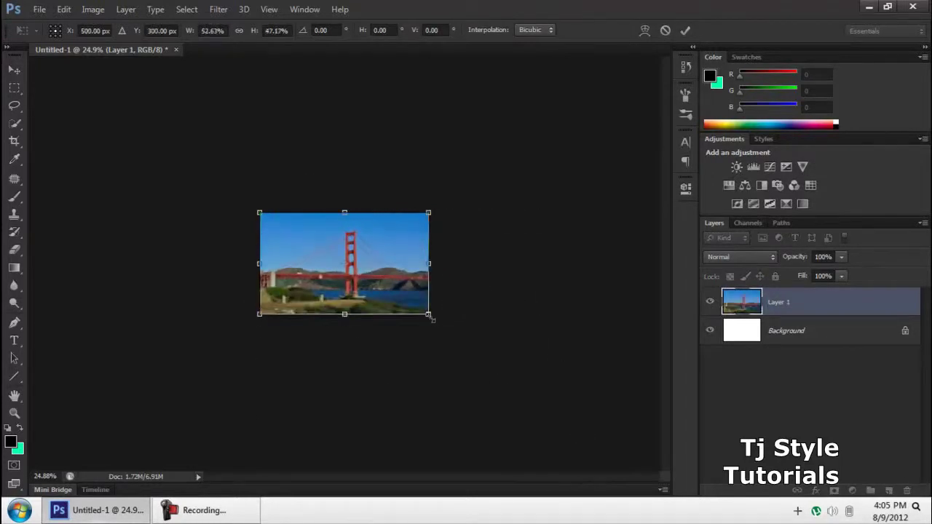
{"action": "key", "text": "Return"}
{"action": "key", "text": "ctrl+0"}
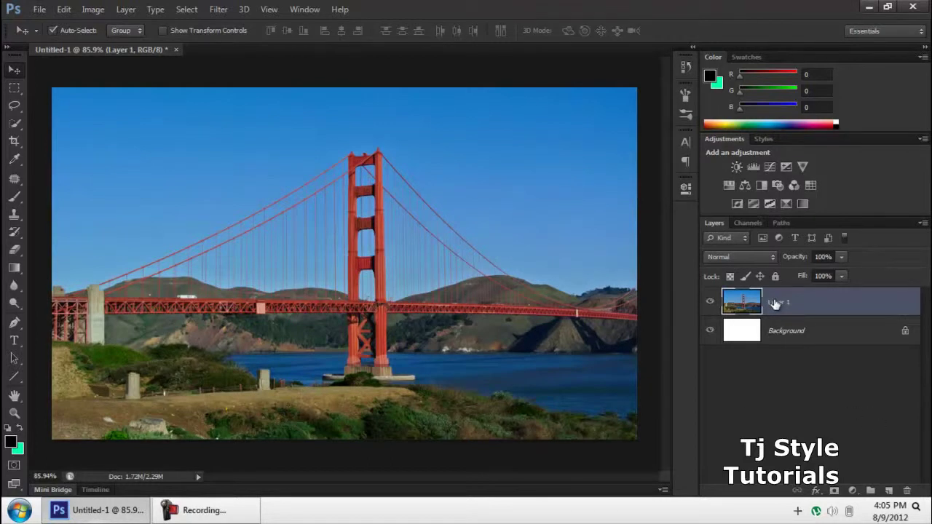
{"action": "left_click", "coordinate": [240, 514]}
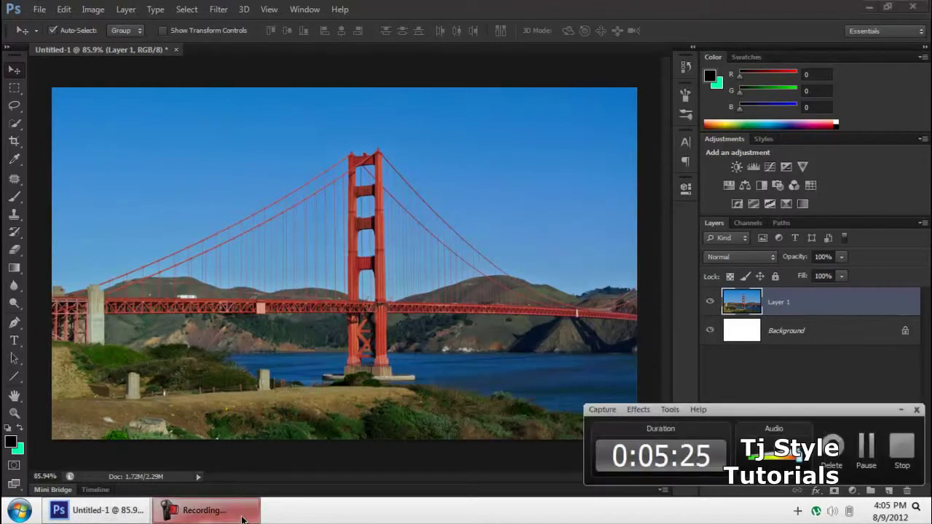
{"action": "left_click", "coordinate": [242, 517]}
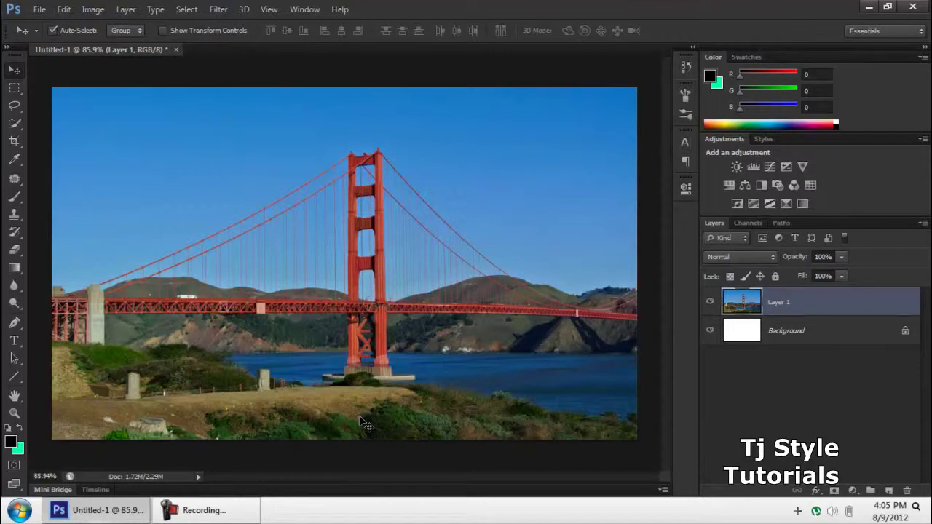
Start a free transformation of the bridge photo layer and rotate it 180°.
{"action": "key", "text": "ctrl+t"}
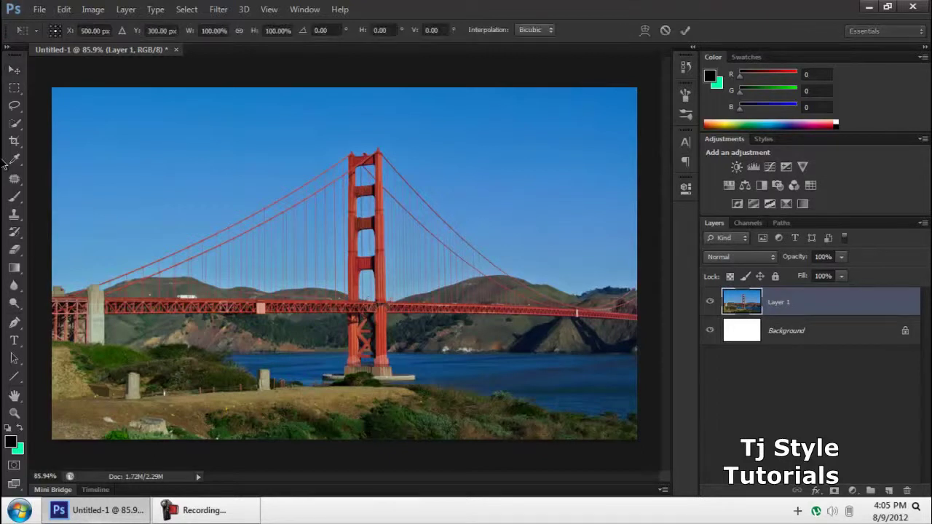
{"action": "right_click", "coordinate": [165, 135]}
{"action": "left_click", "coordinate": [304, 240]}
{"action": "right_click", "coordinate": [224, 169]}
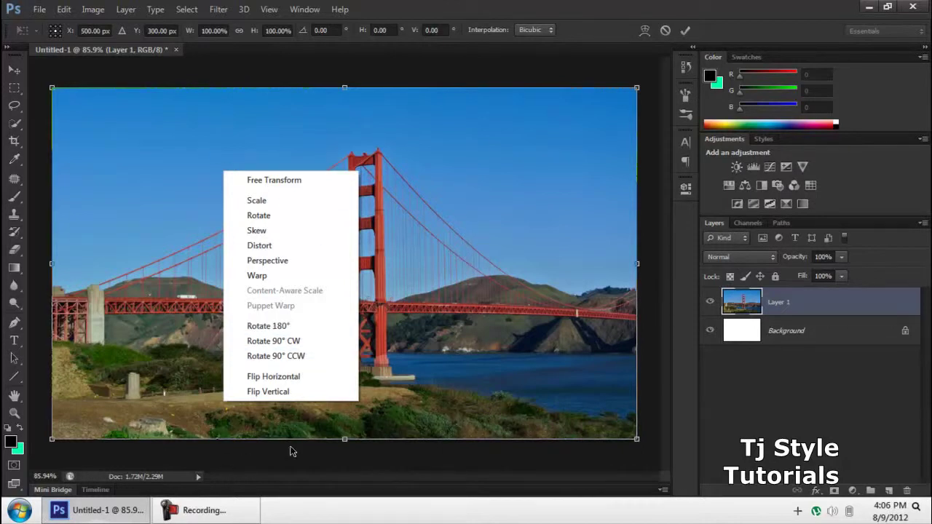
{"action": "left_click", "coordinate": [276, 327]}
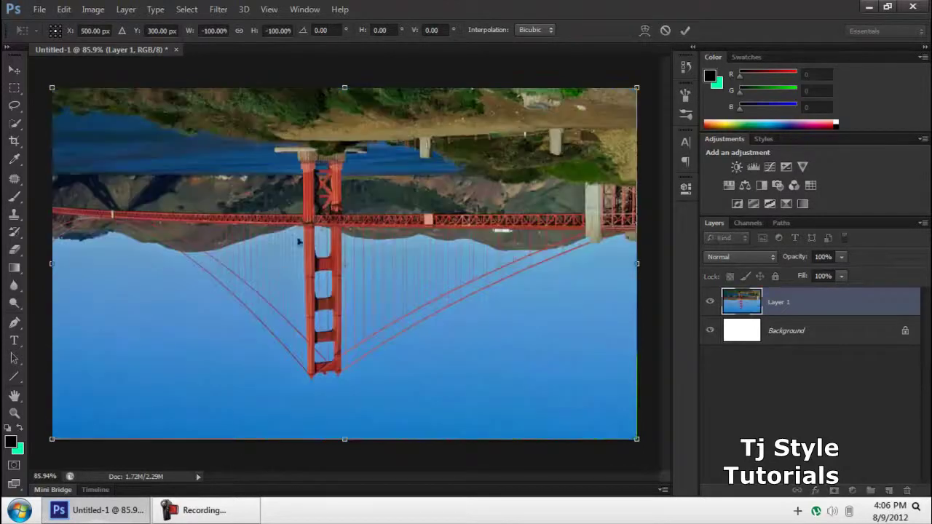
Return the upside-down bridge photo layer to its upright orientation within the free transformation.
{"action": "right_click", "coordinate": [355, 204]}
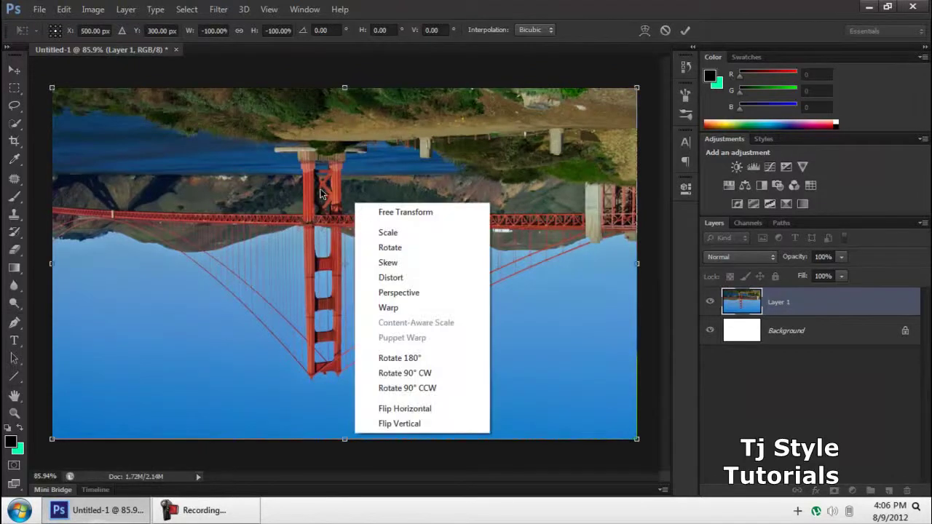
{"action": "left_click", "coordinate": [794, 306]}
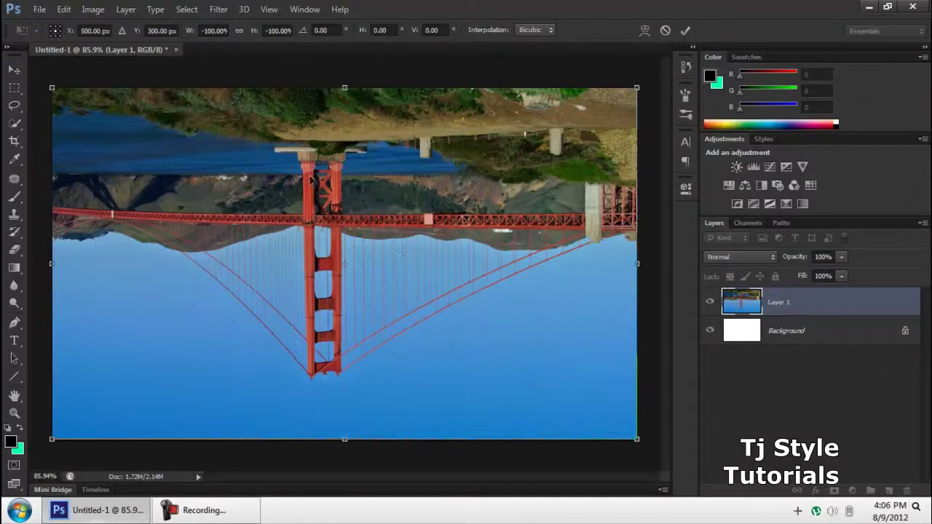
{"action": "right_click", "coordinate": [374, 230]}
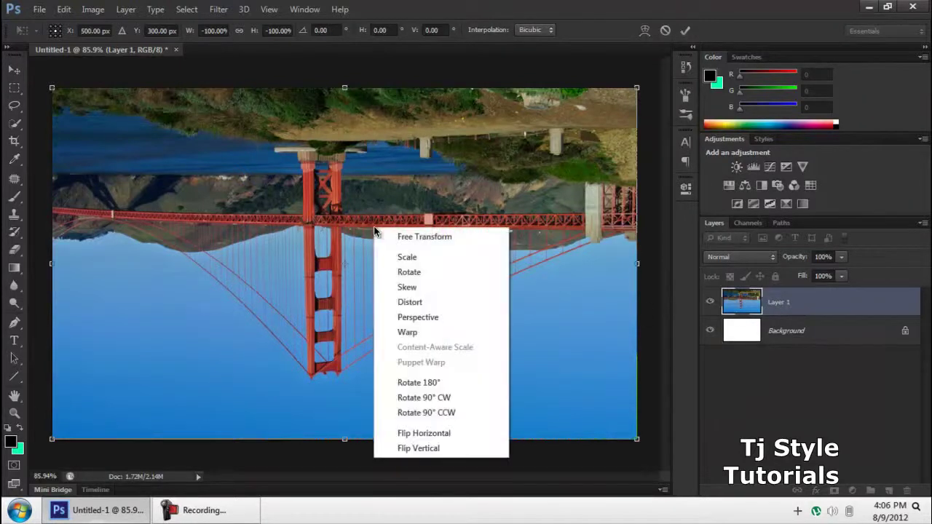
{"action": "left_click", "coordinate": [407, 383]}
{"action": "key", "text": "ctrl+z"}
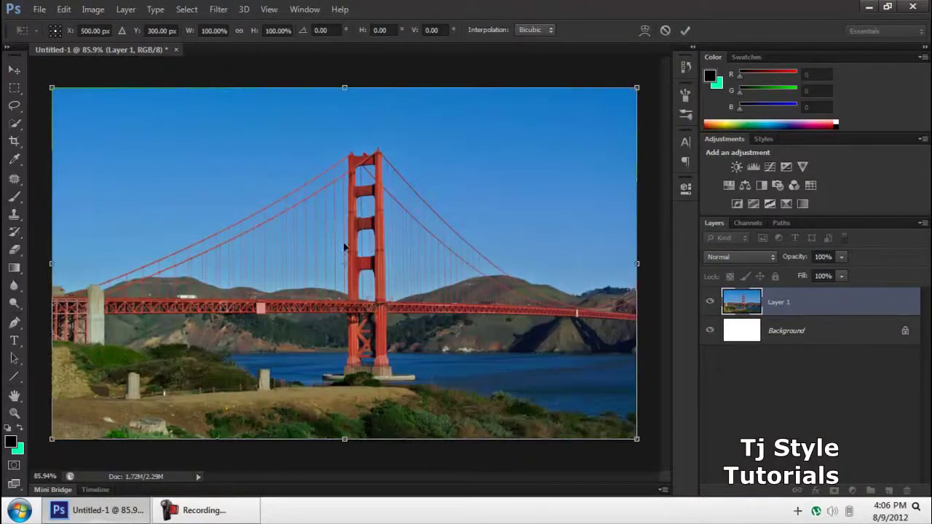
Review the free-transform modes available for the bridge photo layer, including Rotate, and apply the pending transformation.
{"action": "right_click", "coordinate": [238, 166]}
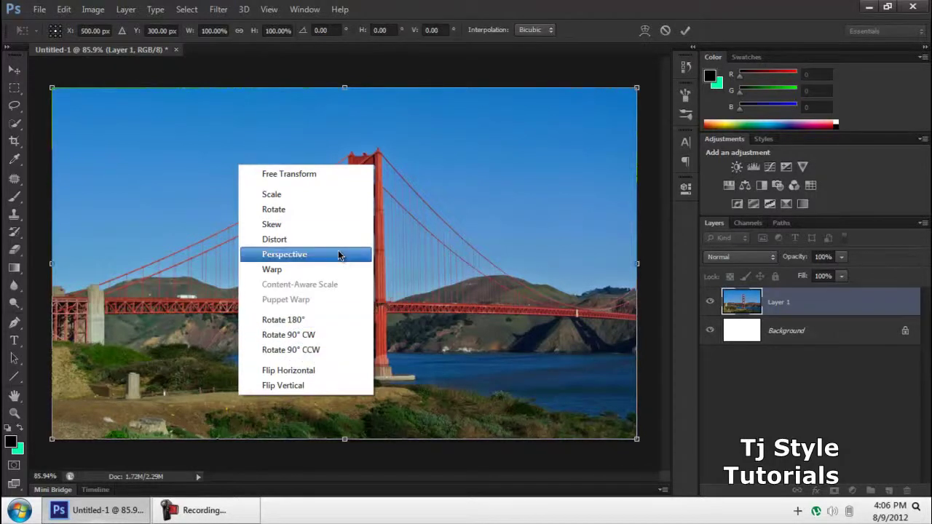
{"action": "left_click", "coordinate": [320, 211]}
{"action": "key", "text": "ctrl+minus"}
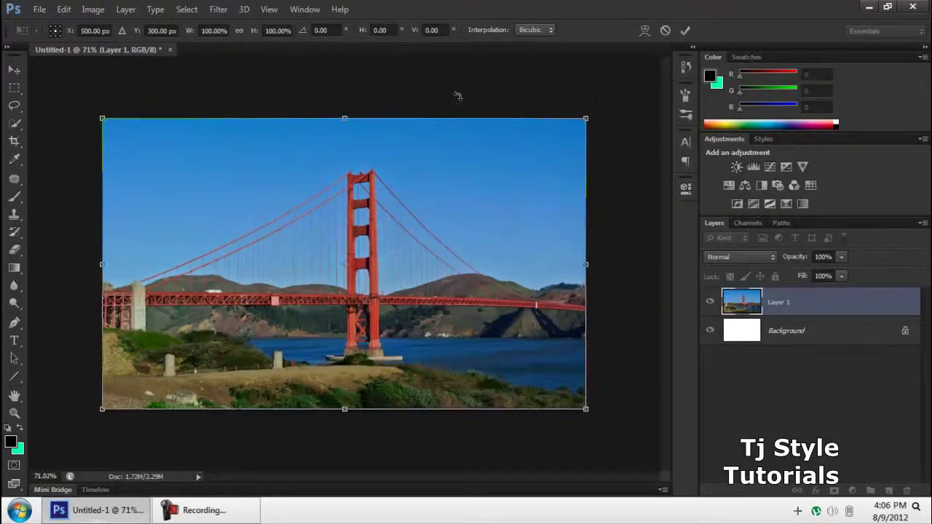
{"action": "right_click", "coordinate": [481, 160]}
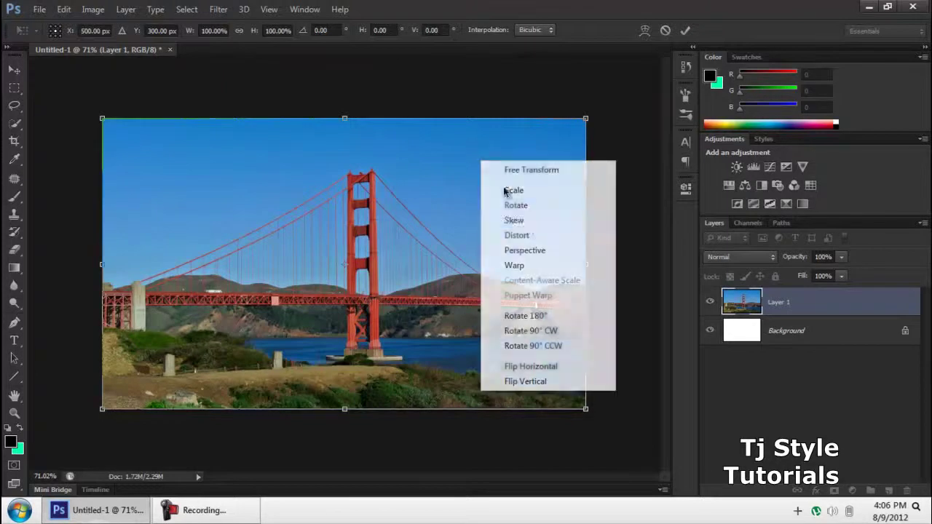
{"action": "left_click", "coordinate": [798, 404]}
{"action": "right_click", "coordinate": [445, 201]}
{"action": "left_click", "coordinate": [445, 166]}
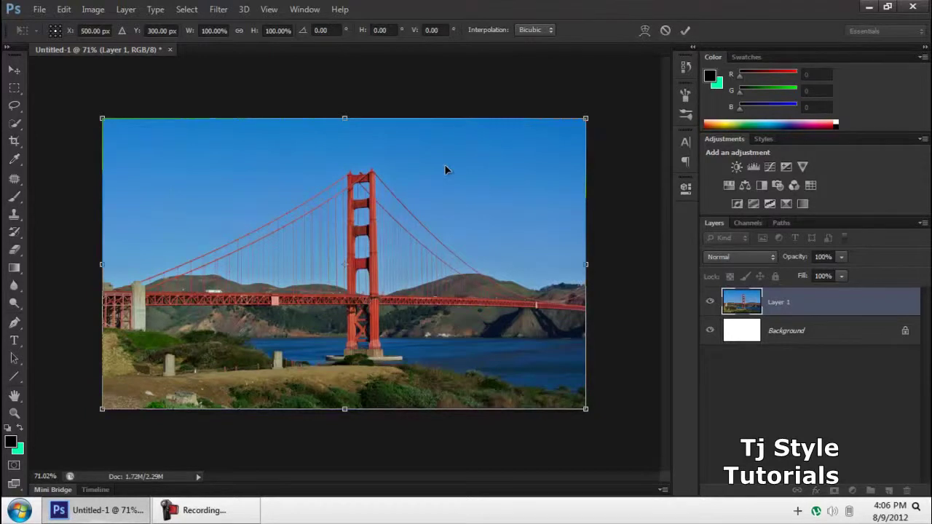
{"action": "right_click", "coordinate": [458, 152]}
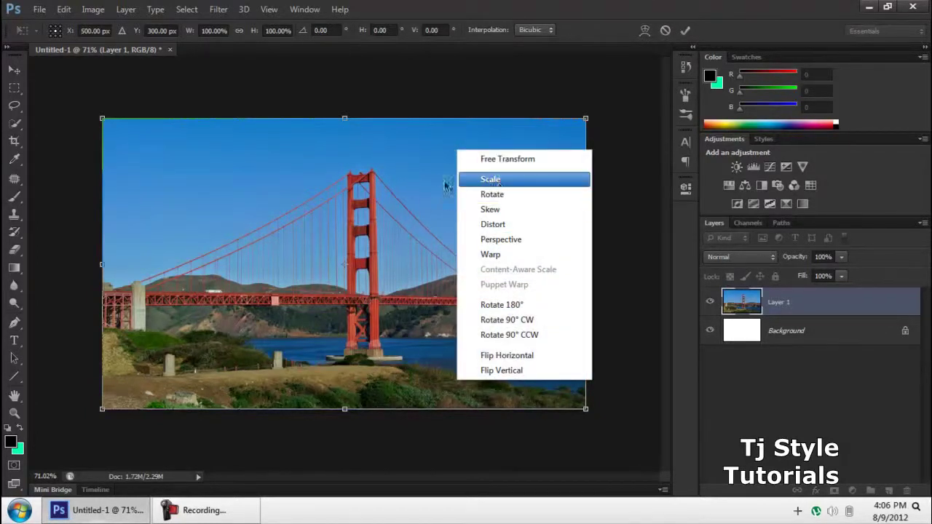
{"action": "left_click", "coordinate": [553, 125]}
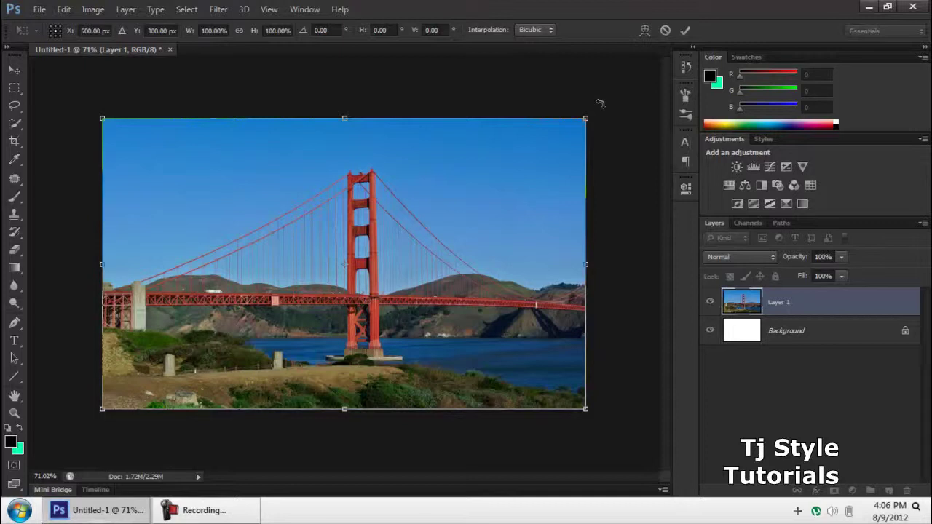
{"action": "left_click_drag", "start_coordinate": [599, 103], "coordinate": [550, 161]}
{"action": "key", "text": "ctrl+plus"}
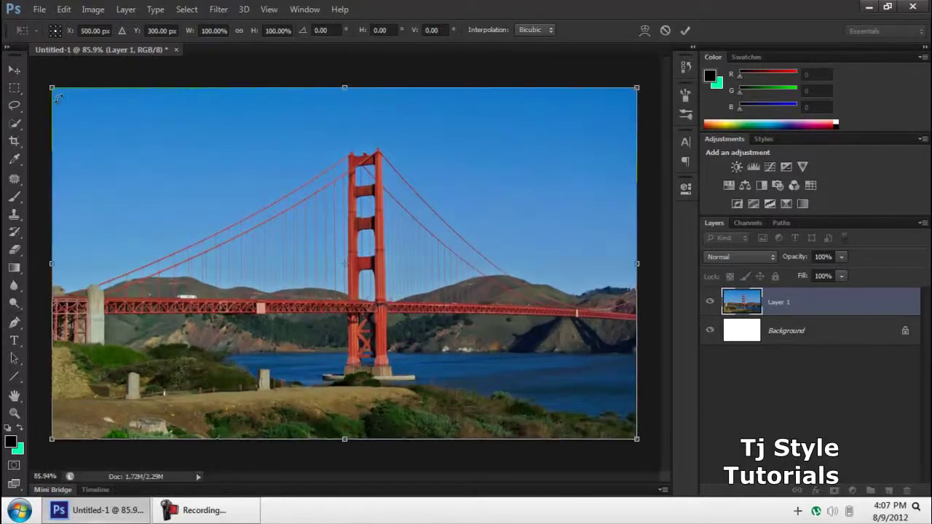
{"action": "left_click", "coordinate": [16, 69]}
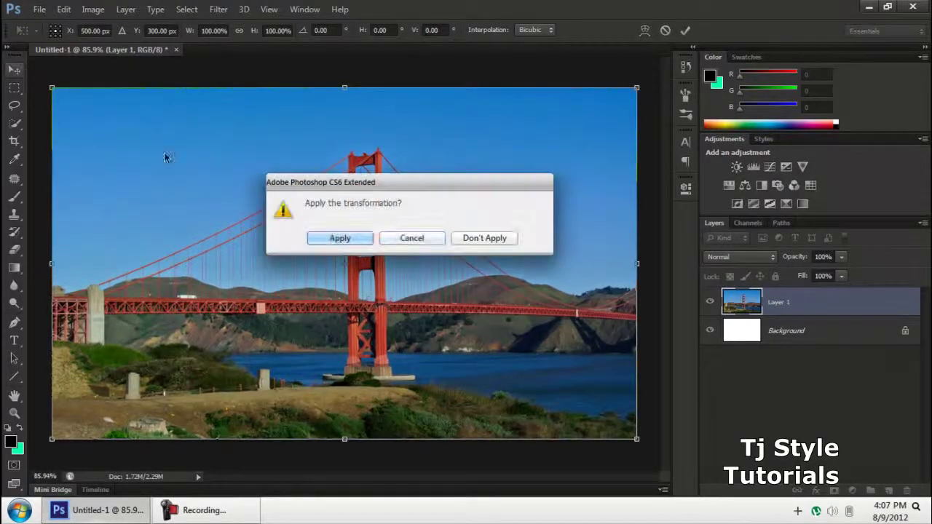
{"action": "left_click", "coordinate": [338, 239]}
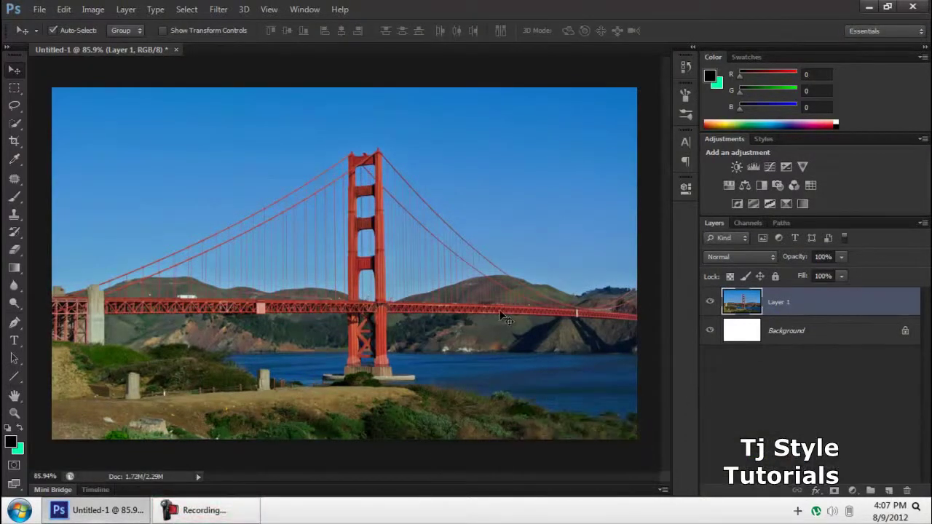
Narrow the right side of the bridge photo layer with a Perspective transform at a vertical skew of about 9.31°, and apply it.
{"action": "key", "text": "ctrl+t"}
{"action": "right_click", "coordinate": [442, 187]}
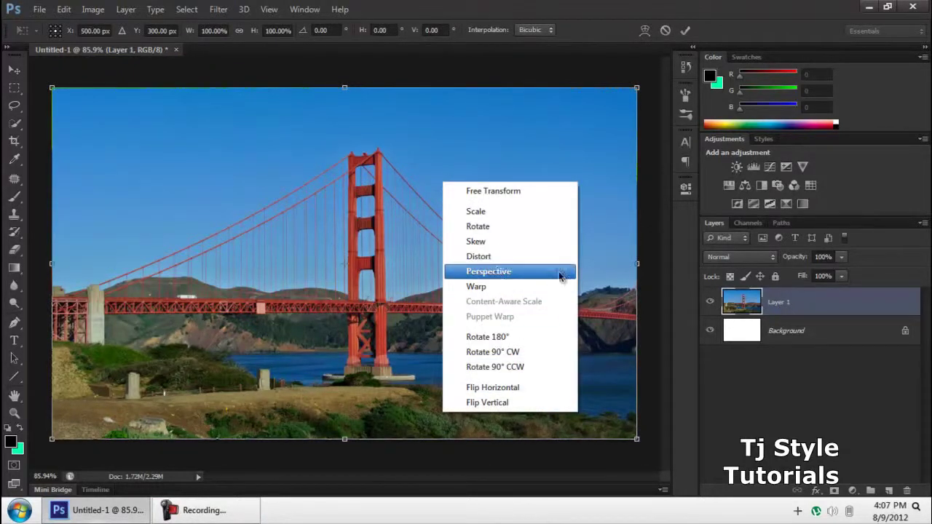
{"action": "left_click", "coordinate": [492, 271]}
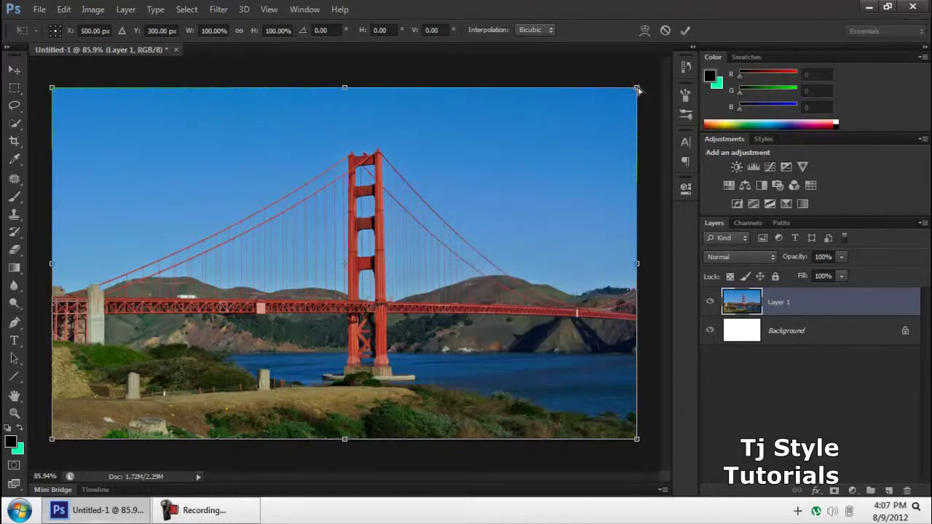
{"action": "right_click", "coordinate": [522, 134]}
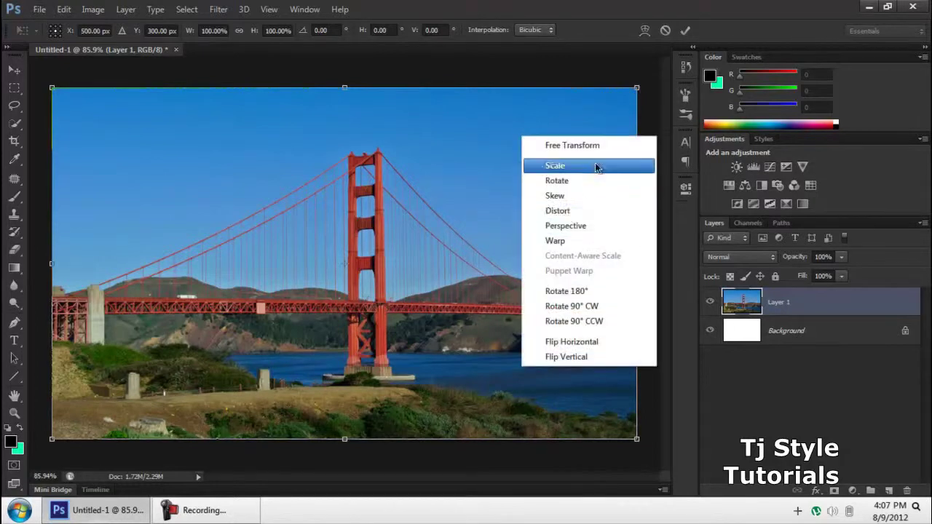
{"action": "left_click", "coordinate": [635, 102]}
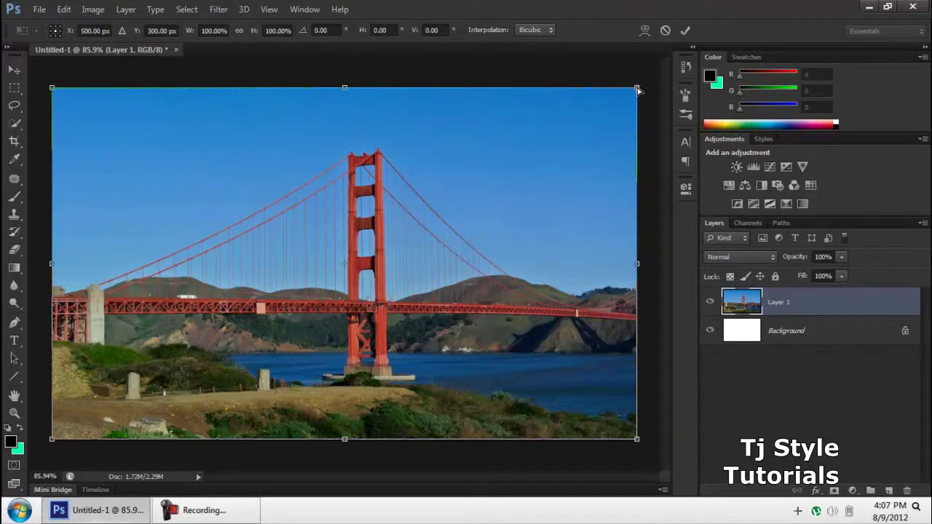
{"action": "left_click_drag", "start_coordinate": [636, 89], "coordinate": [608, 187]}
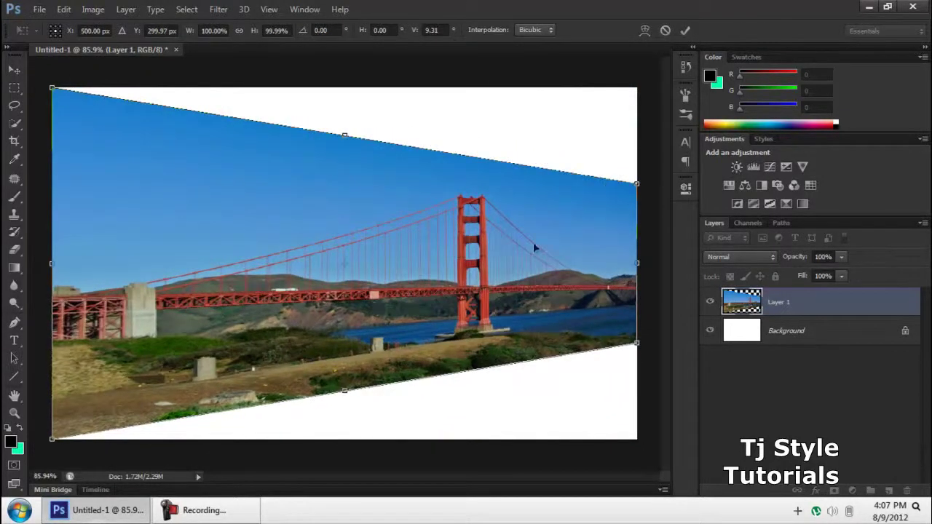
{"action": "key", "text": "Return"}
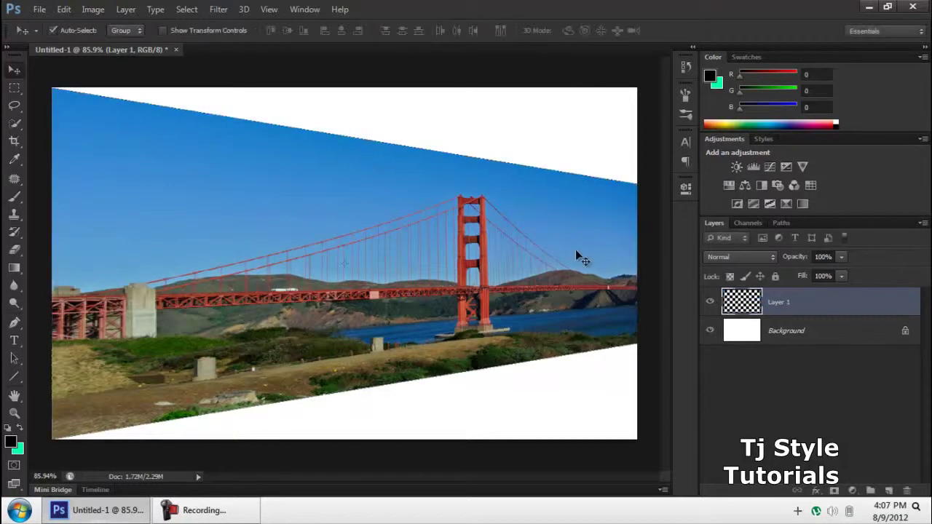
Add a new layer, fill it with the black foreground colour and place it beneath the bridge photo layer.
{"action": "left_click", "coordinate": [809, 416]}
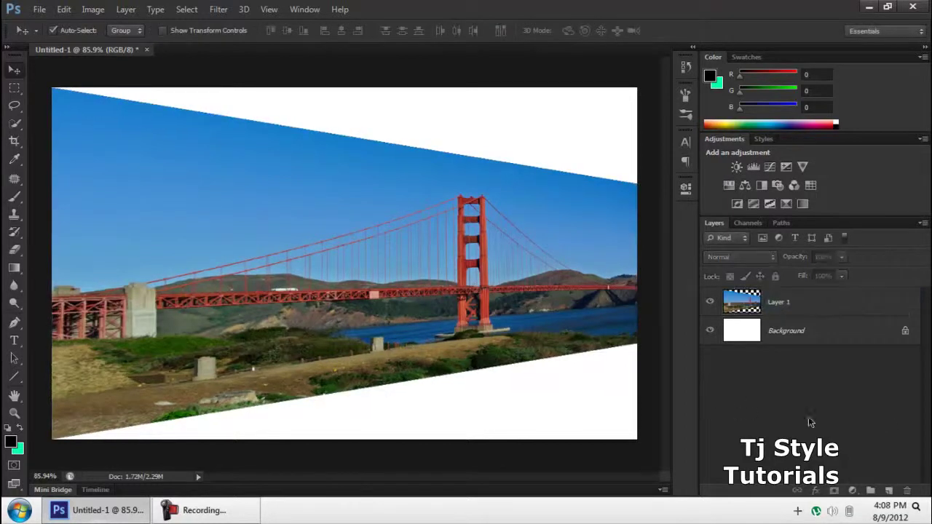
{"action": "left_click", "coordinate": [889, 490]}
{"action": "left_click_drag", "start_coordinate": [792, 309], "coordinate": [792, 415]}
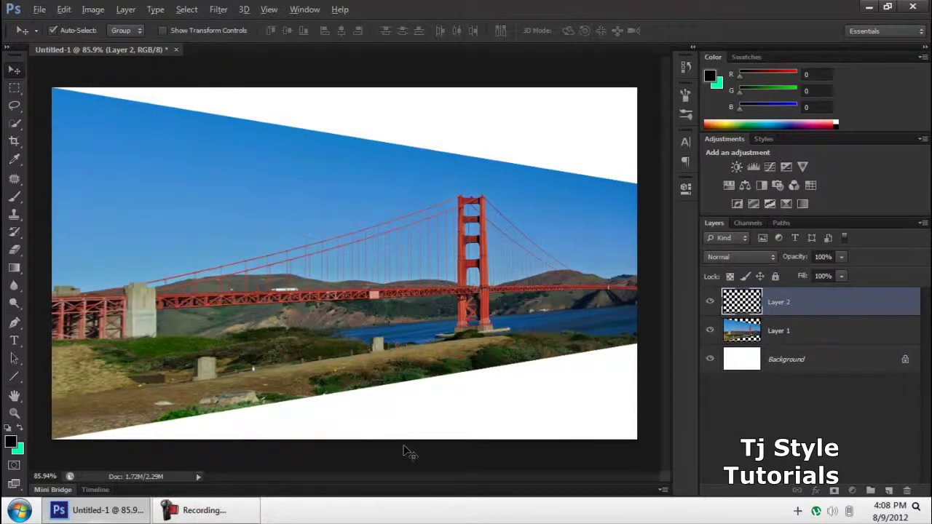
{"action": "key", "text": "alt+BackSpace"}
{"action": "left_click_drag", "start_coordinate": [787, 311], "coordinate": [837, 336]}
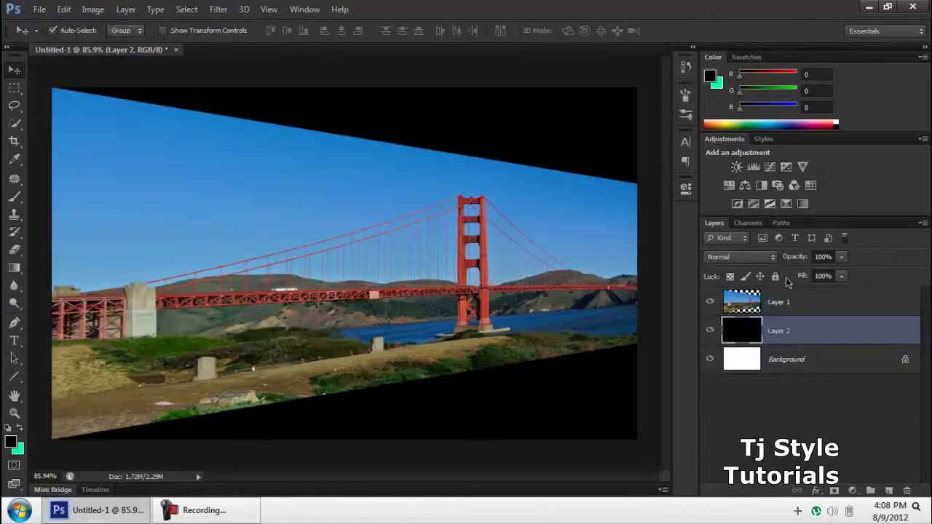
Set the blend mode of the black layer and of the bridge photo layer to Multiply.
{"action": "left_click", "coordinate": [739, 257]}
{"action": "left_click", "coordinate": [731, 51]}
{"action": "left_click", "coordinate": [794, 305]}
{"action": "left_click", "coordinate": [765, 258]}
{"action": "left_click", "coordinate": [734, 52]}
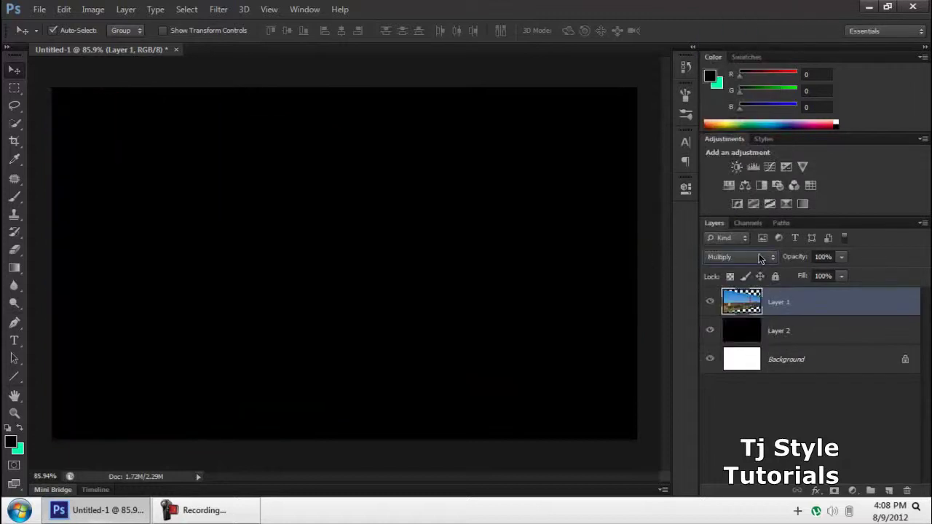
Try the Overlay blend mode on the bridge photo layer, then set it to Screen and deselect the layer.
{"action": "left_click", "coordinate": [761, 259]}
{"action": "left_click", "coordinate": [762, 172]}
{"action": "left_click", "coordinate": [746, 259]}
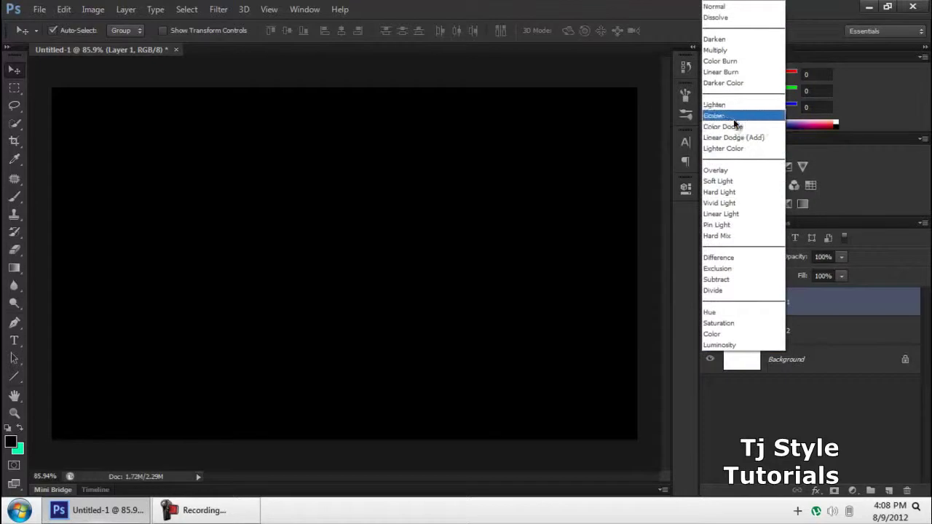
{"action": "left_click", "coordinate": [734, 117]}
{"action": "left_click", "coordinate": [793, 398]}
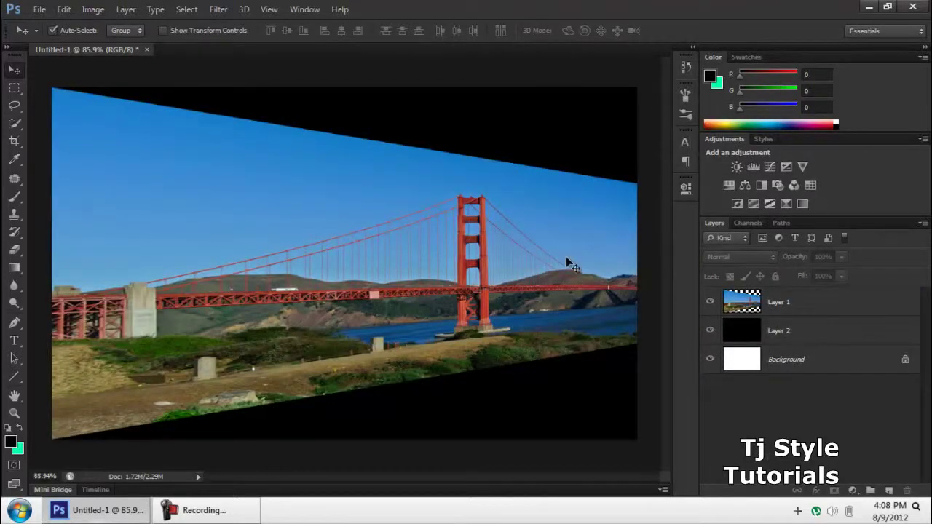
{"action": "left_click", "coordinate": [212, 514]}
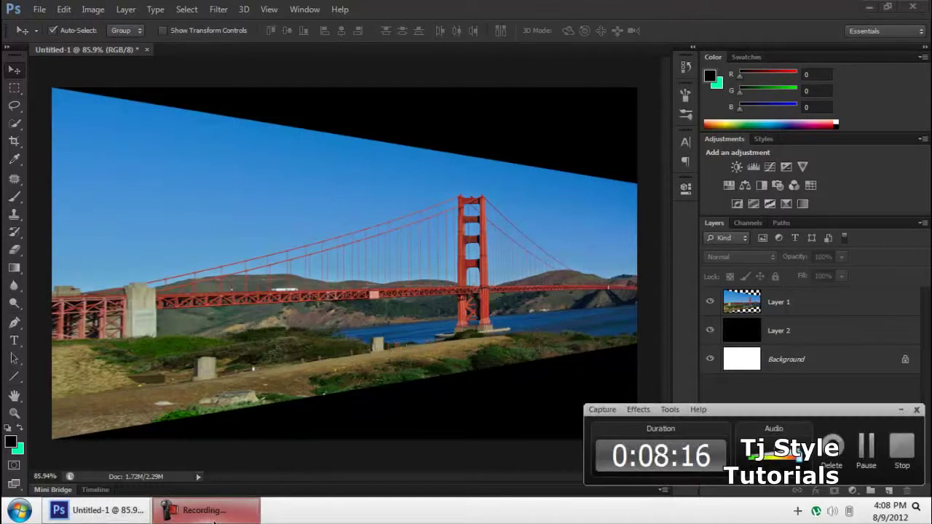
{"action": "left_click", "coordinate": [213, 519]}
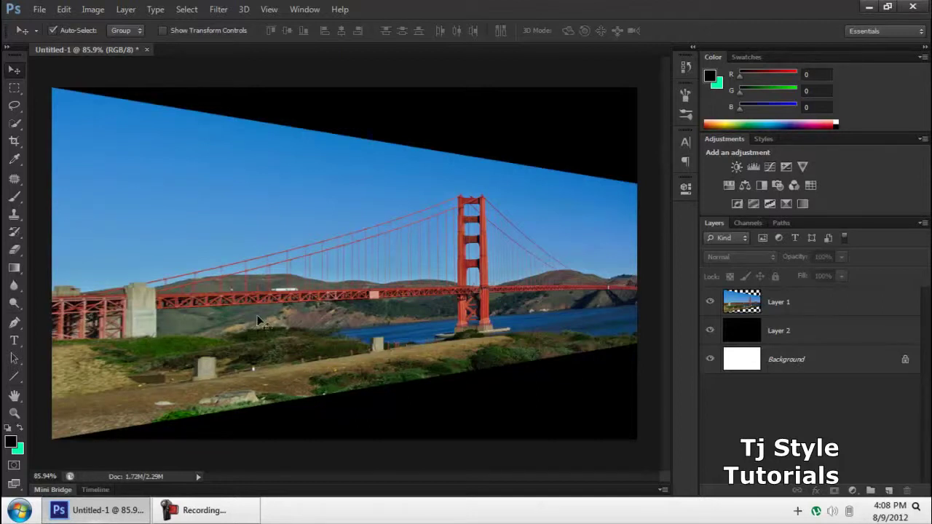
{"action": "scroll", "coordinate": [106, 310], "scroll_direction": "up", "scroll_amount": 3}
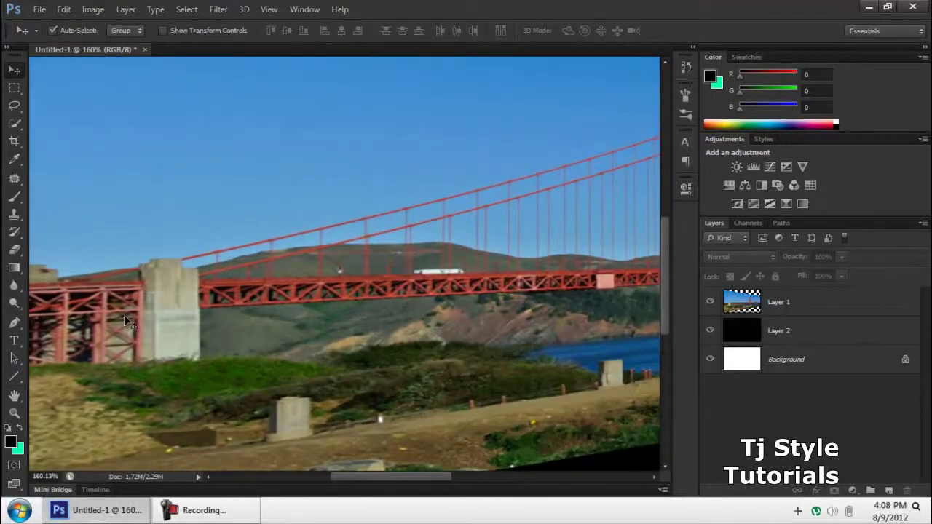
{"action": "scroll", "coordinate": [127, 321], "scroll_direction": "down", "scroll_amount": 4}
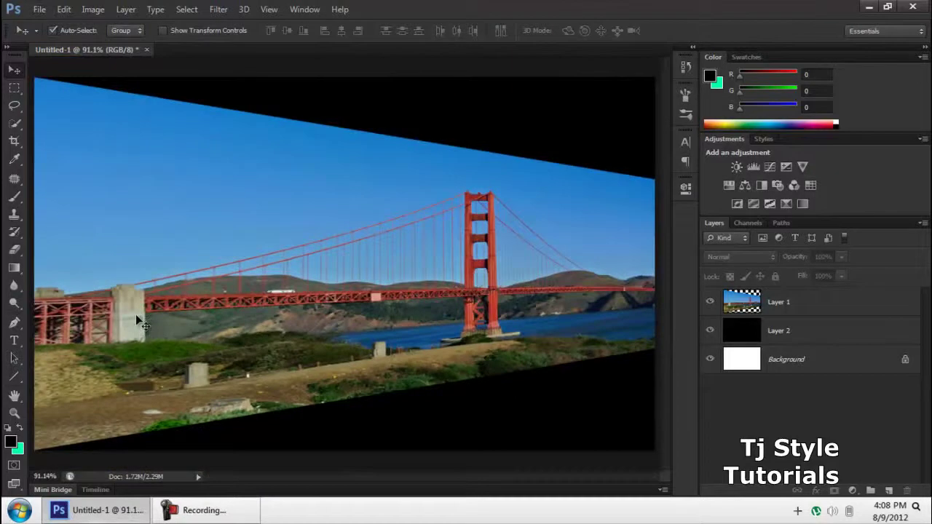
{"action": "left_click", "coordinate": [218, 516]}
{"action": "left_click", "coordinate": [217, 516]}
Widen the bridge photo layer's right side with a Perspective transform to 226.32% height and a vertical skew of -20.75°.
{"action": "left_click", "coordinate": [798, 307]}
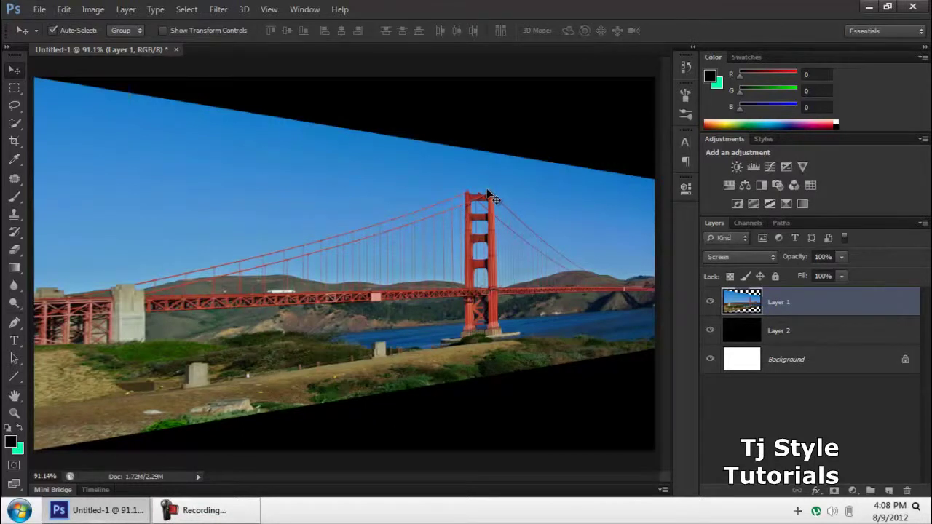
{"action": "key", "text": "ctrl+t"}
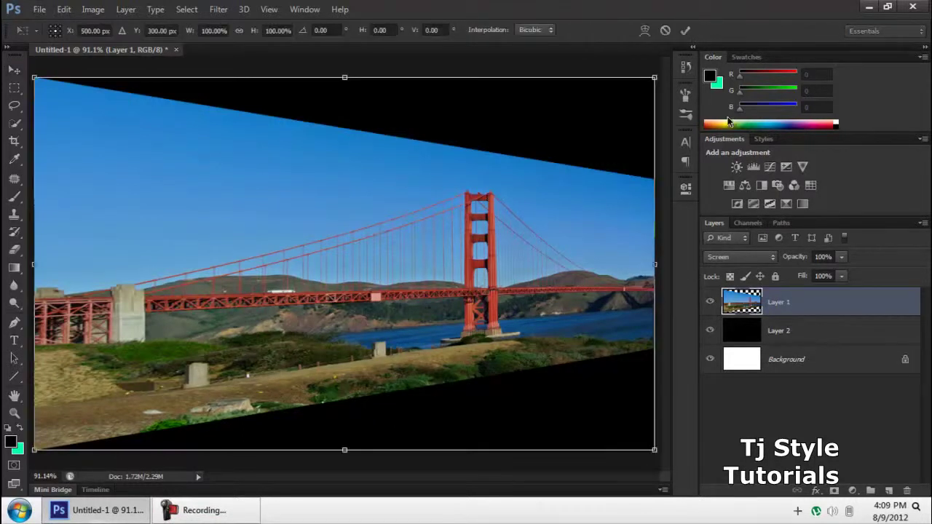
{"action": "key", "text": "ctrl+minus"}
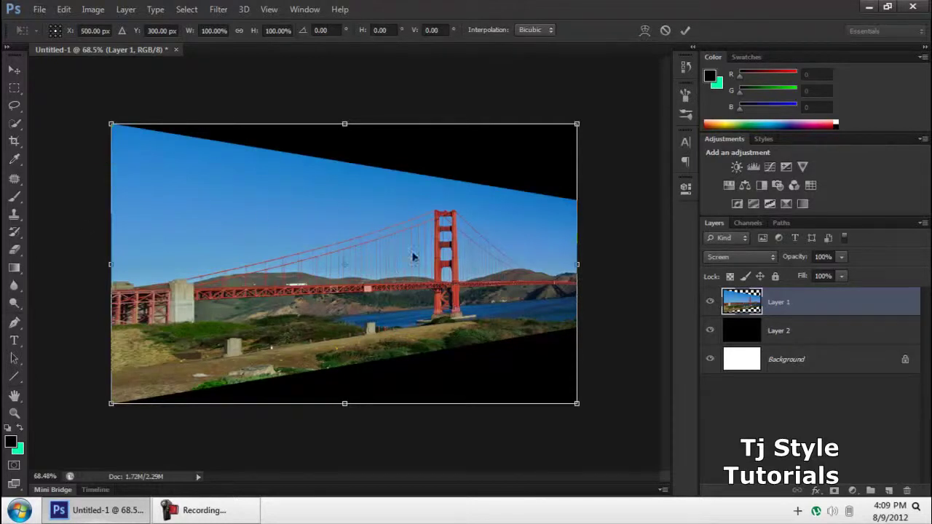
{"action": "left_click", "coordinate": [14, 70]}
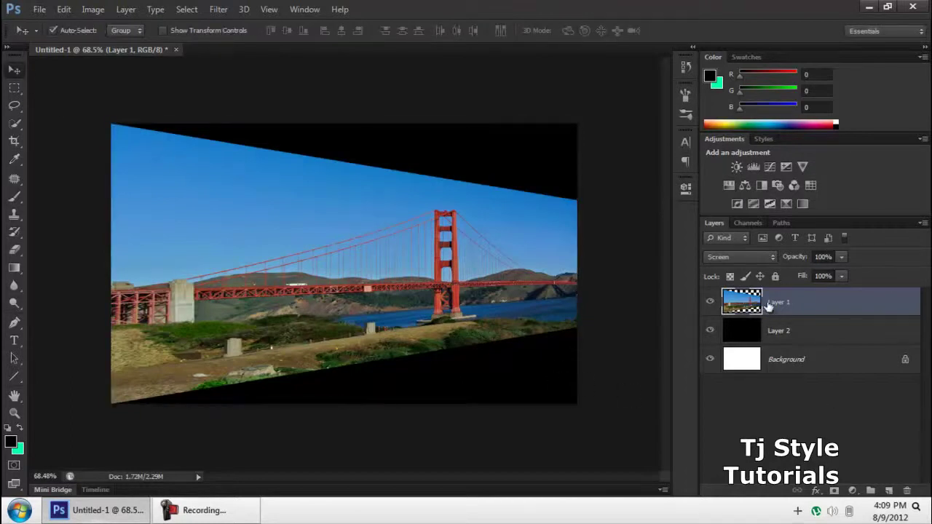
{"action": "key", "text": "ctrl+t"}
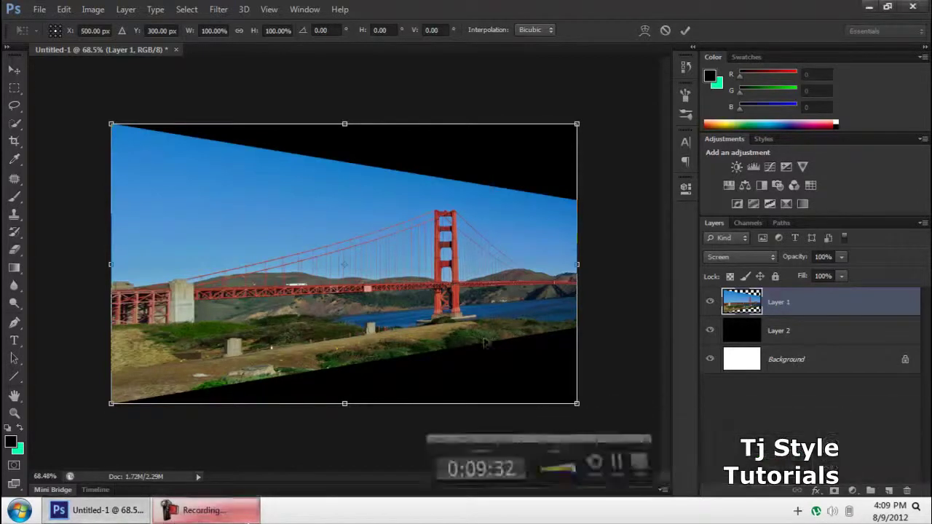
{"action": "right_click", "coordinate": [480, 240]}
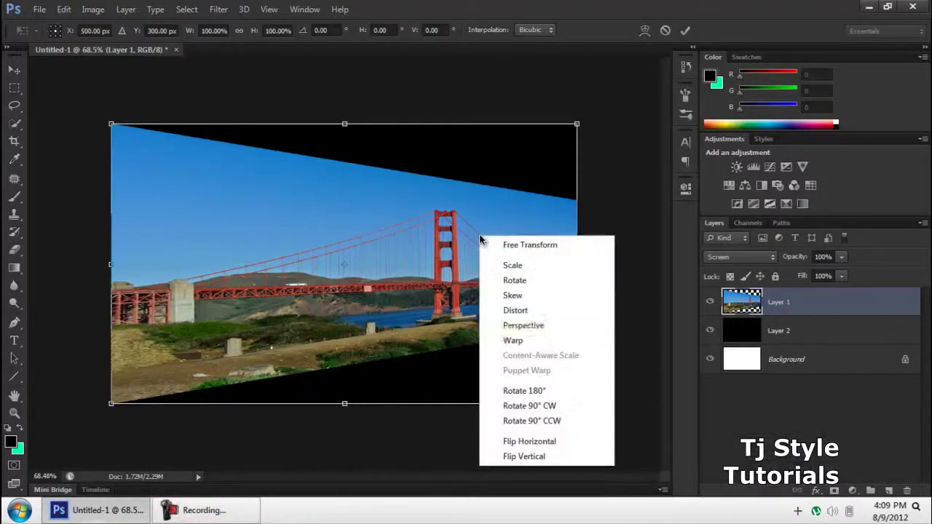
{"action": "left_click", "coordinate": [503, 333]}
{"action": "left_click_drag", "start_coordinate": [577, 125], "coordinate": [507, 10]}
{"action": "scroll", "coordinate": [537, 175], "scroll_direction": "down", "scroll_amount": 2}
{"action": "left_click_drag", "start_coordinate": [508, 91], "coordinate": [502, 49]}
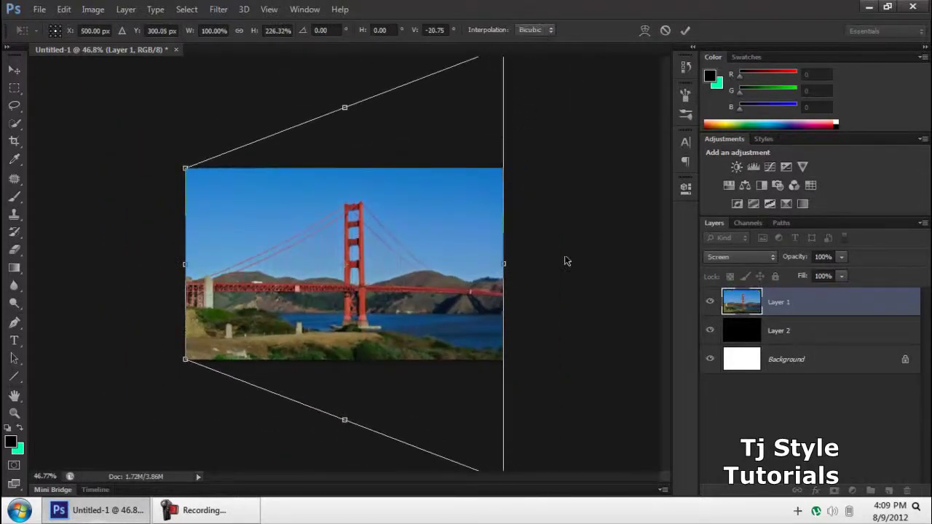
Commit the perspective transform, and revert the document through its history to the second Free Transform state.
{"action": "left_click", "coordinate": [684, 67]}
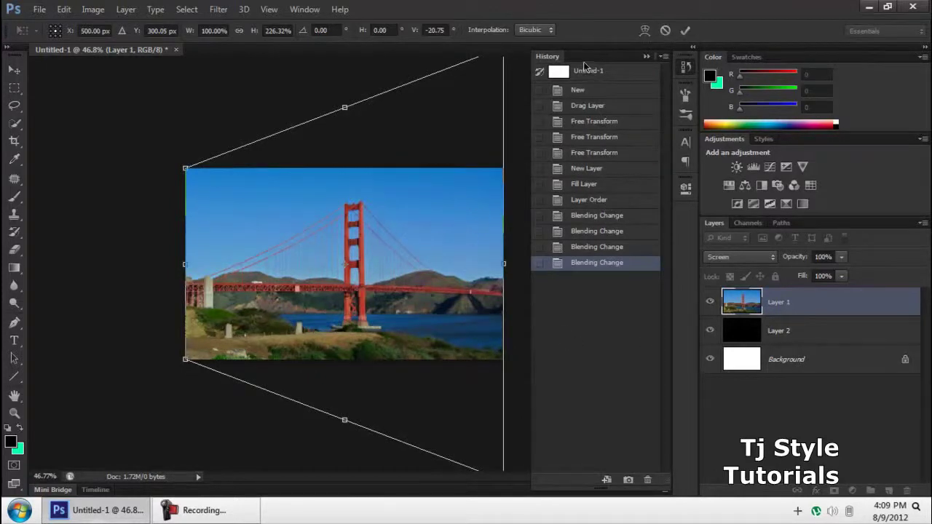
{"action": "scroll", "coordinate": [463, 175], "scroll_direction": "down", "scroll_amount": 2}
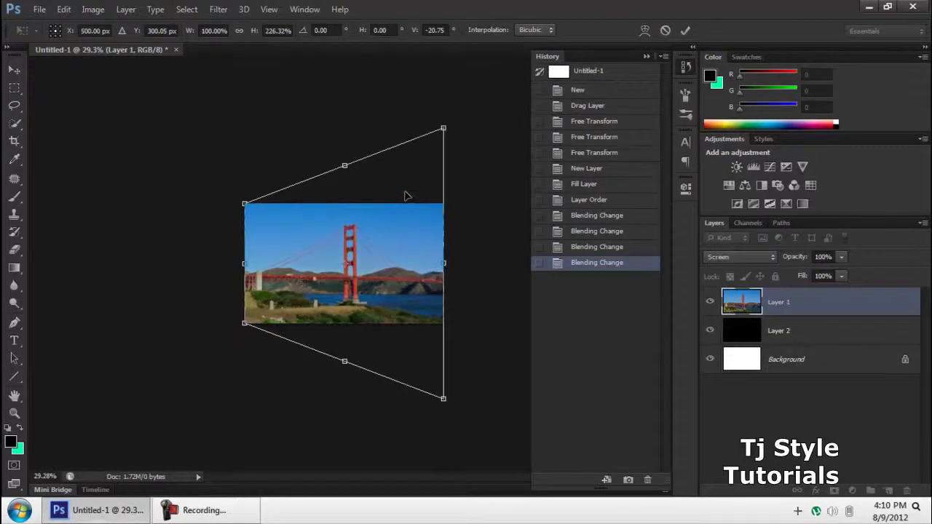
{"action": "key", "text": "Return"}
{"action": "left_click", "coordinate": [569, 247]}
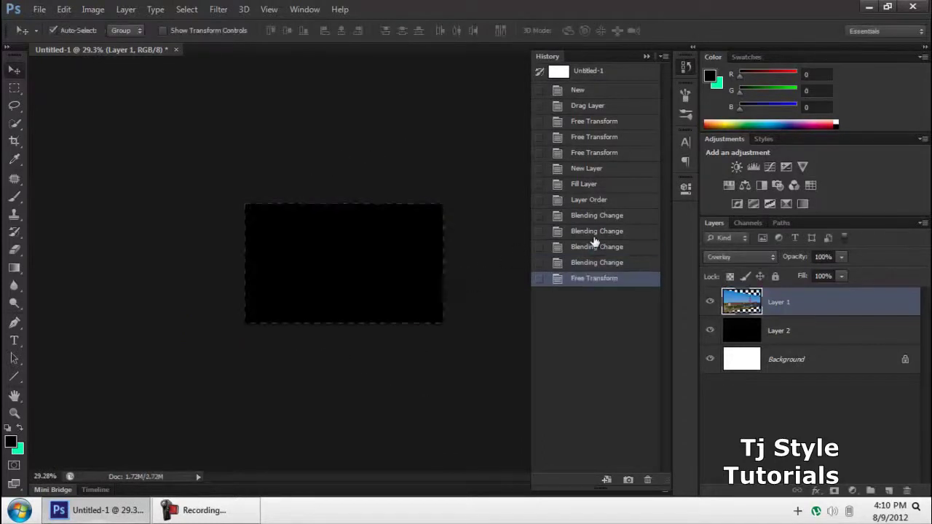
{"action": "left_click", "coordinate": [595, 231]}
{"action": "left_click", "coordinate": [599, 201]}
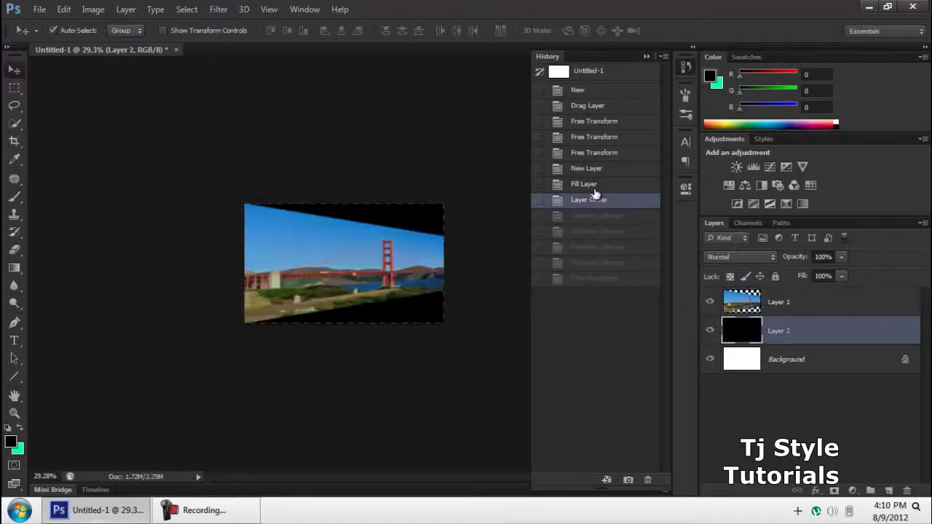
{"action": "left_click", "coordinate": [595, 184]}
{"action": "left_click", "coordinate": [592, 169]}
{"action": "left_click", "coordinate": [597, 152]}
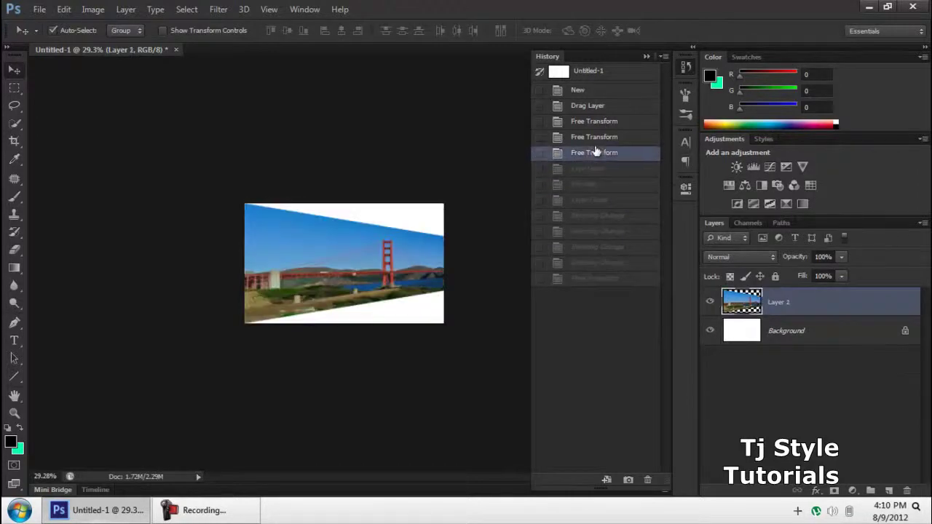
{"action": "left_click", "coordinate": [595, 144]}
{"action": "left_click", "coordinate": [685, 67]}
Apply a custom Warp to the bridge photo layer, pulling its inner grid areas to bend the tower and the shoreline.
{"action": "key", "text": "ctrl+plus"}
{"action": "key", "text": "ctrl+plus"}
{"action": "key", "text": "ctrl+0"}
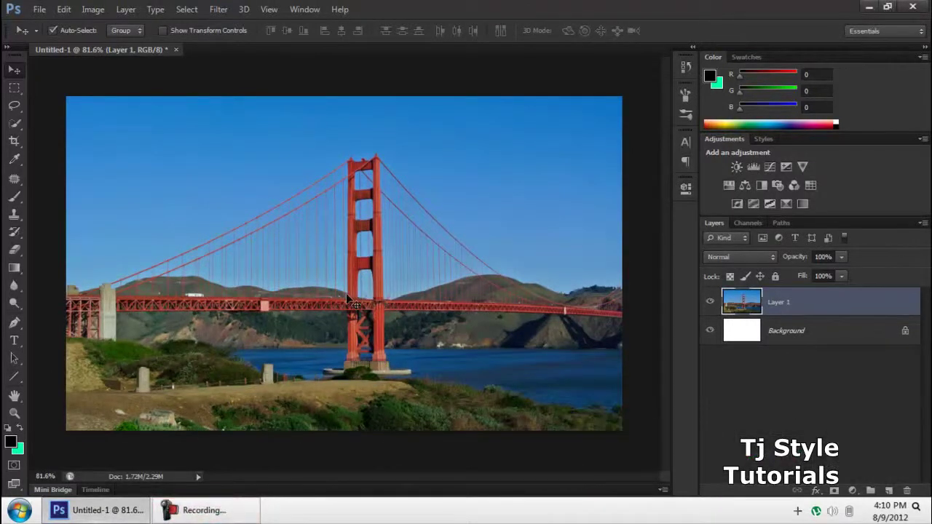
{"action": "key", "text": "ctrl+t"}
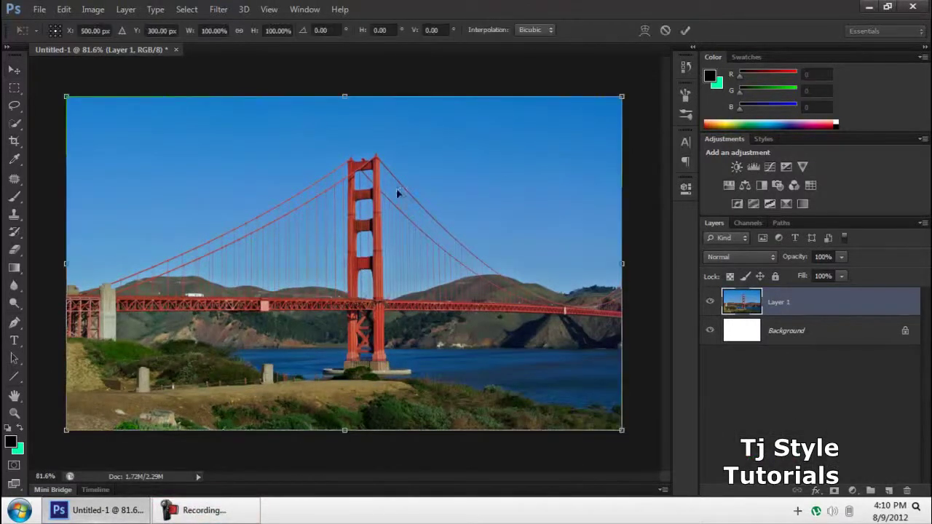
{"action": "right_click", "coordinate": [464, 180]}
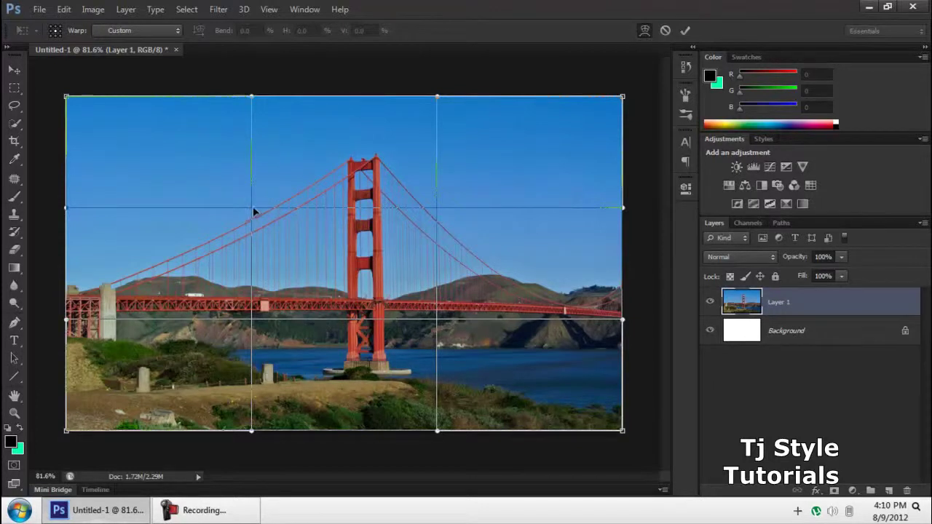
{"action": "left_click_drag", "start_coordinate": [267, 234], "coordinate": [219, 171]}
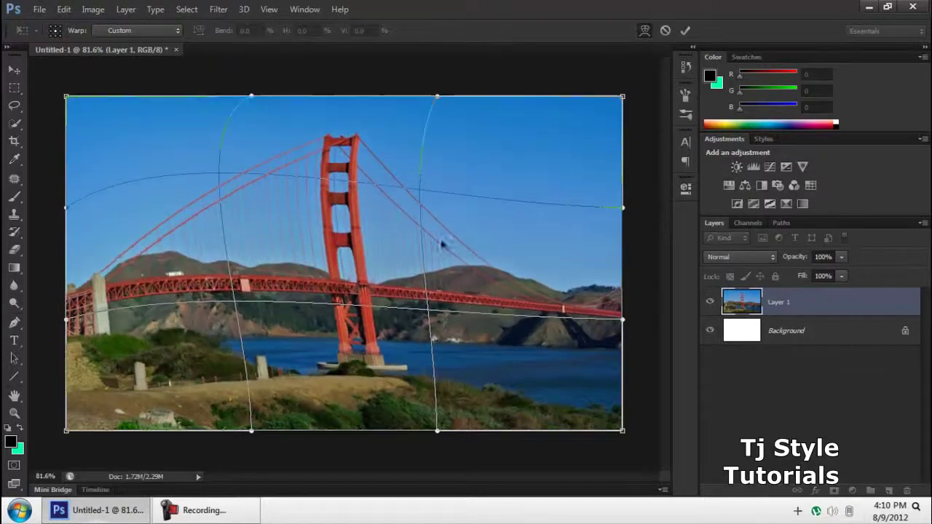
{"action": "left_click_drag", "start_coordinate": [419, 194], "coordinate": [433, 167]}
{"action": "left_click_drag", "start_coordinate": [446, 313], "coordinate": [473, 337]}
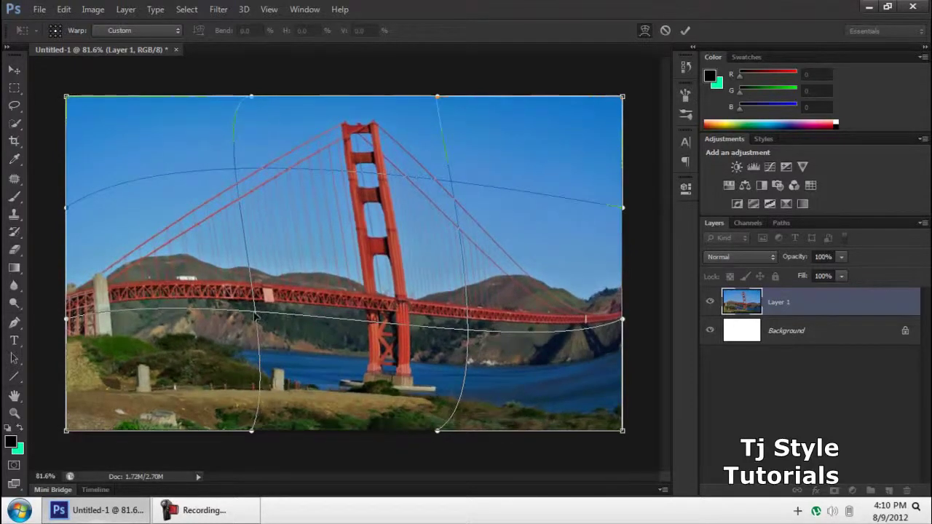
{"action": "left_click_drag", "start_coordinate": [228, 335], "coordinate": [211, 347]}
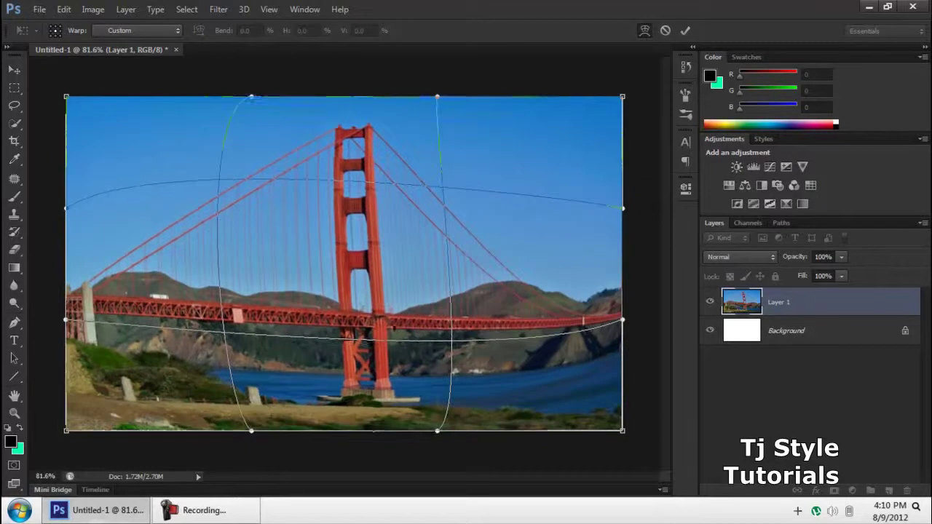
{"action": "scroll", "coordinate": [406, 306], "scroll_direction": "down", "scroll_amount": 2}
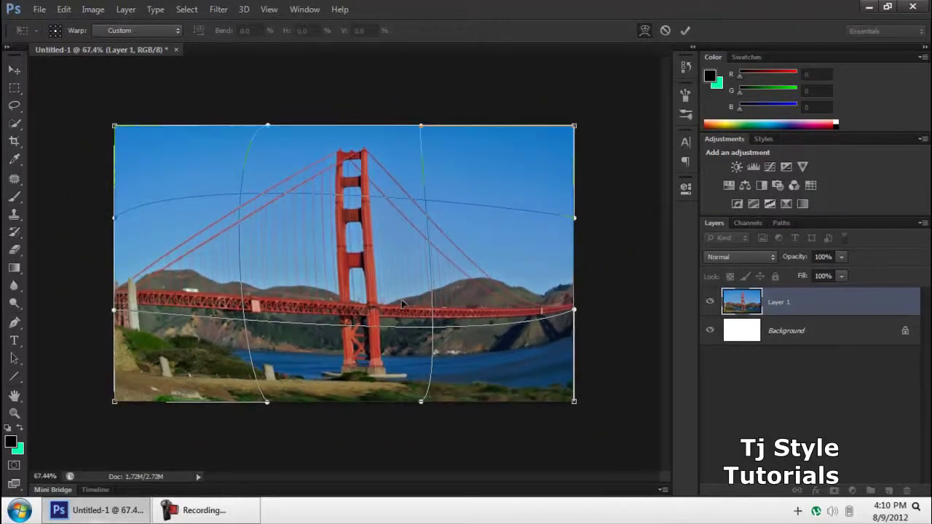
{"action": "key", "text": "Return"}
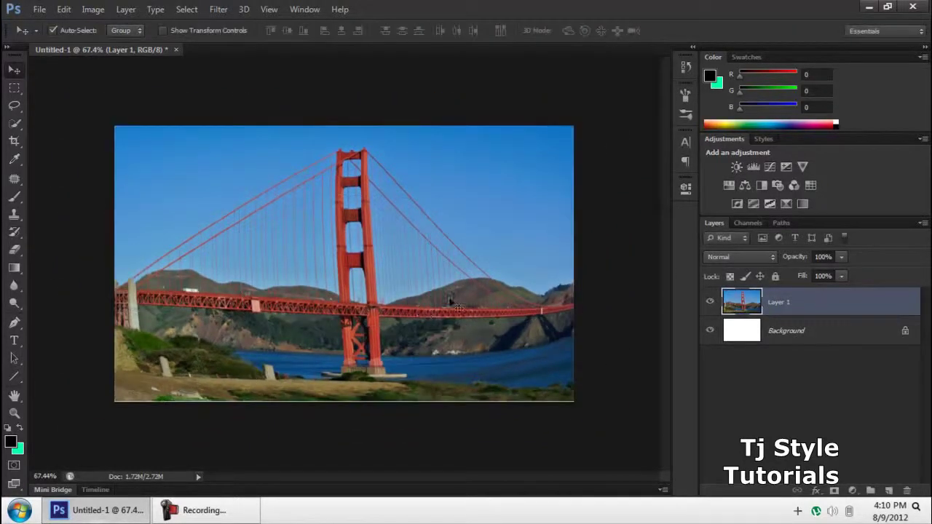
Undo the custom warp of the bridge photo layer.
{"action": "scroll", "coordinate": [446, 298], "scroll_direction": "up", "scroll_amount": 2}
{"action": "scroll", "coordinate": [448, 305], "scroll_direction": "down", "scroll_amount": 1}
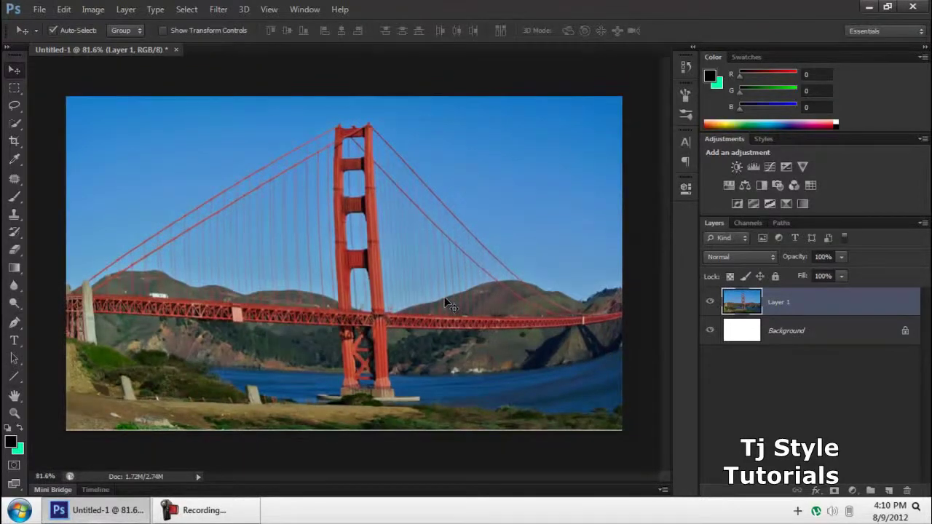
{"action": "key", "text": "ctrl+z"}
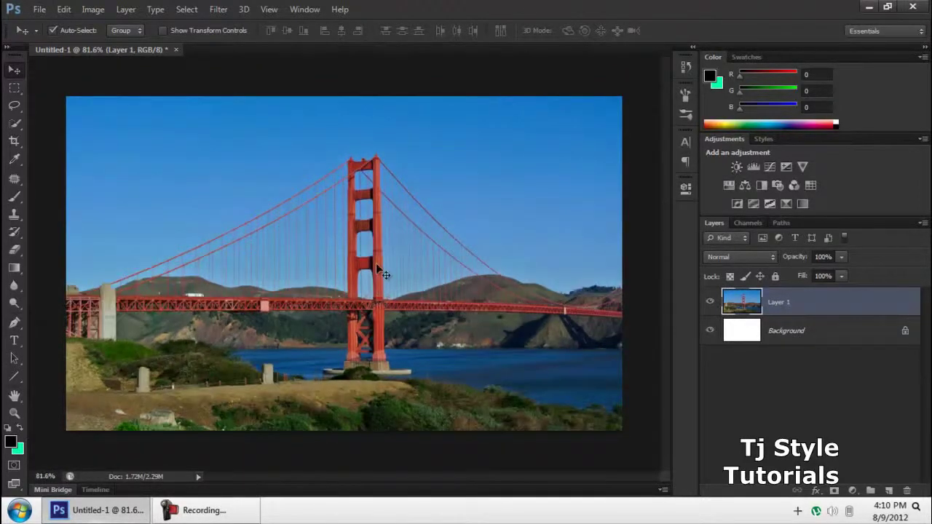
Start a Warp transform on the bridge photo layer and try the Arc, Arc Lower and Arc Upper presets.
{"action": "key", "text": "ctrl+t"}
{"action": "right_click", "coordinate": [301, 149]}
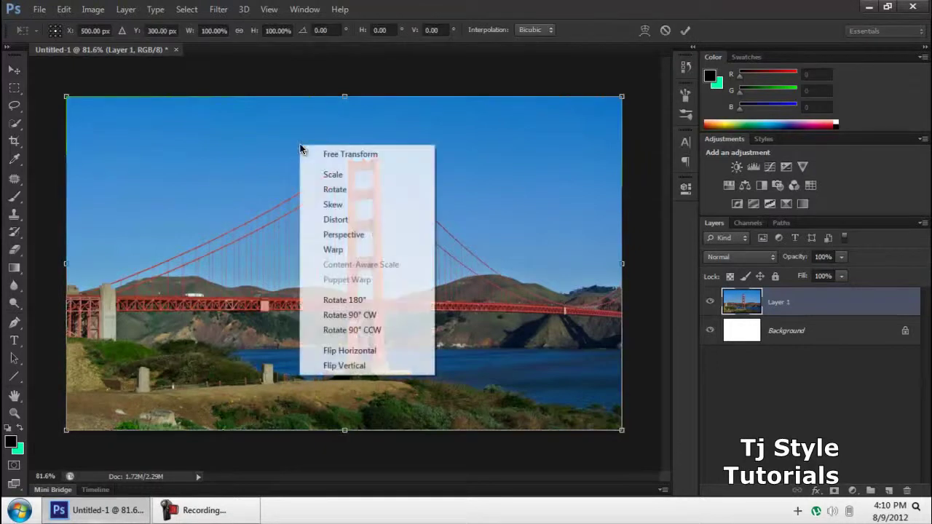
{"action": "left_click", "coordinate": [343, 249]}
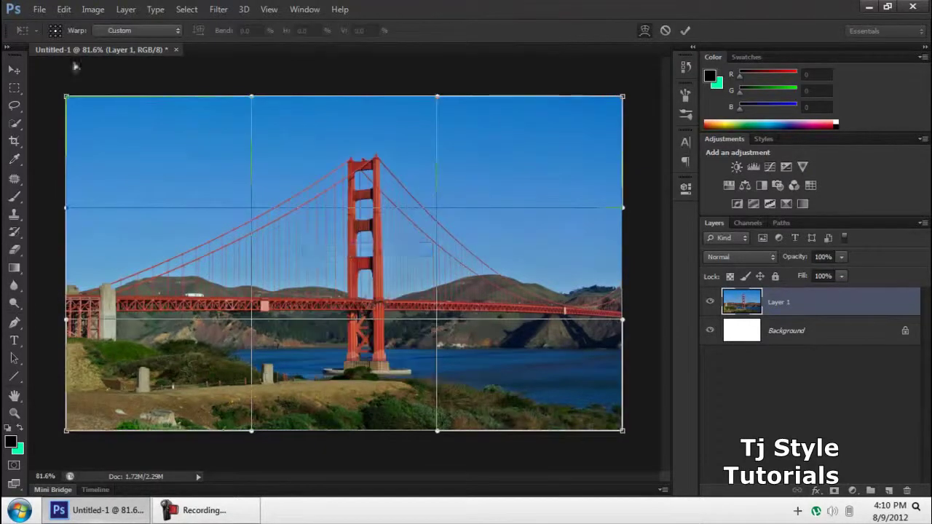
{"action": "left_click", "coordinate": [132, 31]}
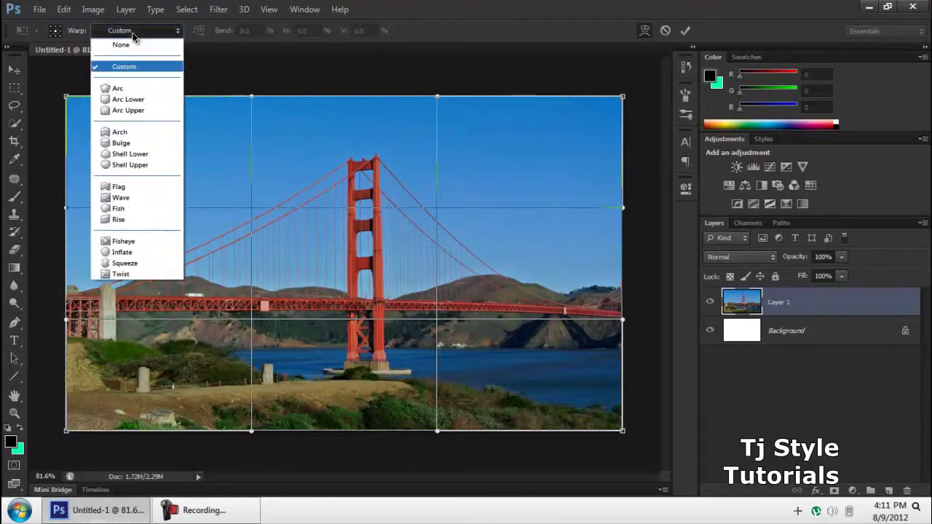
{"action": "left_click", "coordinate": [118, 88]}
{"action": "key", "text": "Down"}
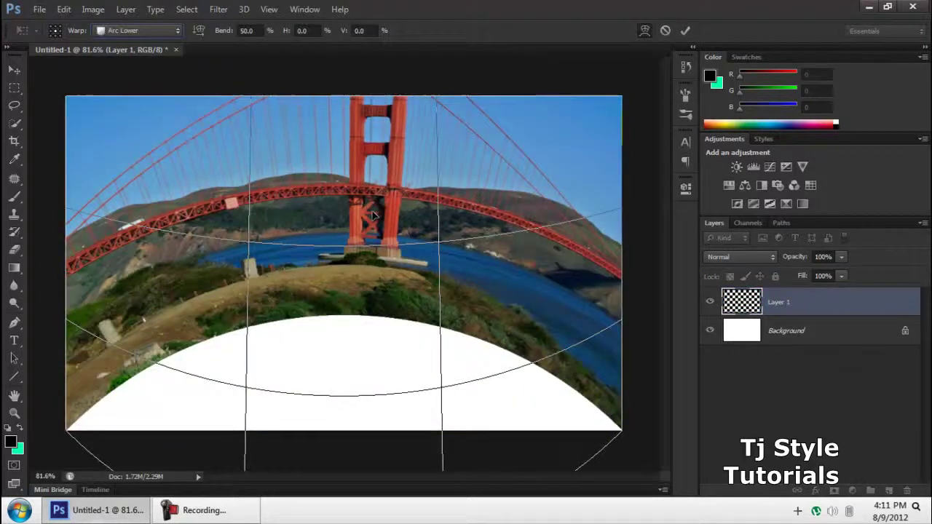
{"action": "key", "text": "Down"}
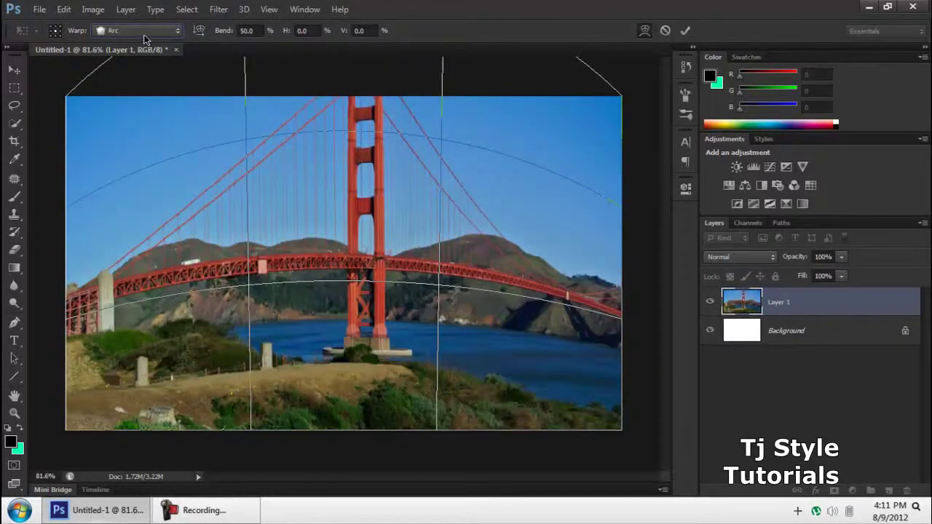
Try the Arch, Shell Upper and Bulge warp presets on the bridge photo layer.
{"action": "left_click", "coordinate": [134, 30]}
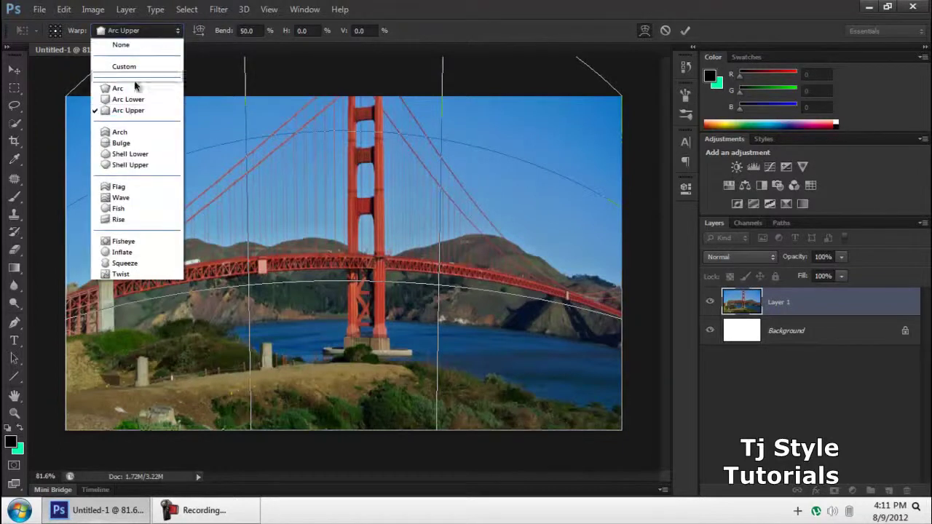
{"action": "left_click", "coordinate": [138, 131]}
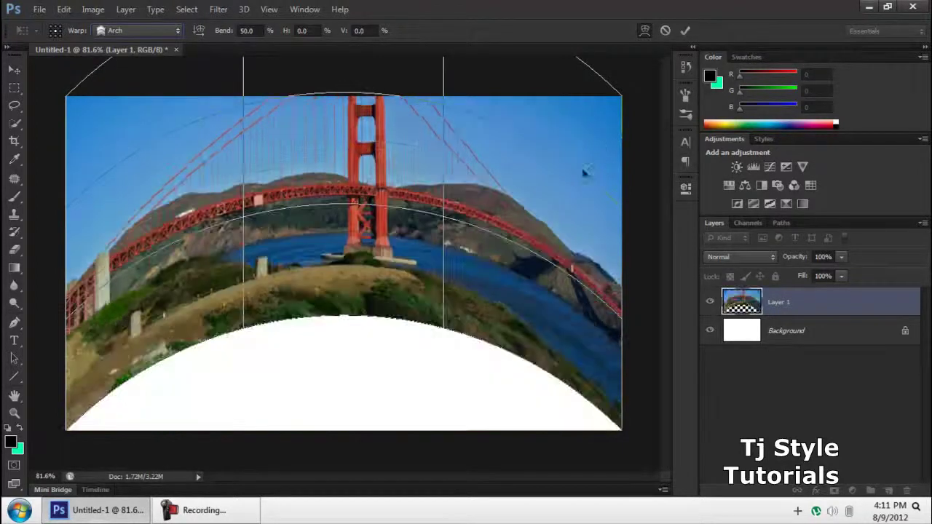
{"action": "scroll", "coordinate": [628, 175], "scroll_direction": "down", "scroll_amount": 3}
{"action": "scroll", "coordinate": [630, 175], "scroll_direction": "down", "scroll_amount": 1}
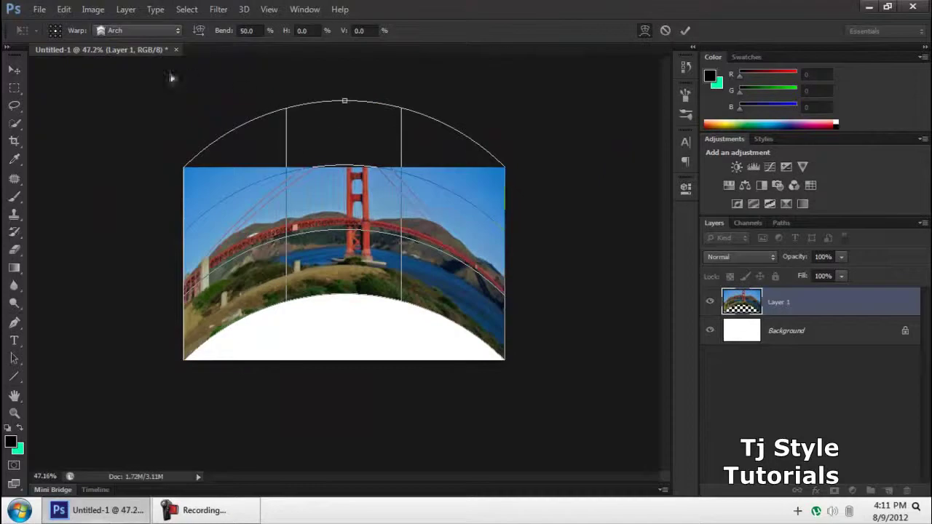
{"action": "left_click", "coordinate": [155, 31]}
{"action": "left_click", "coordinate": [146, 158]}
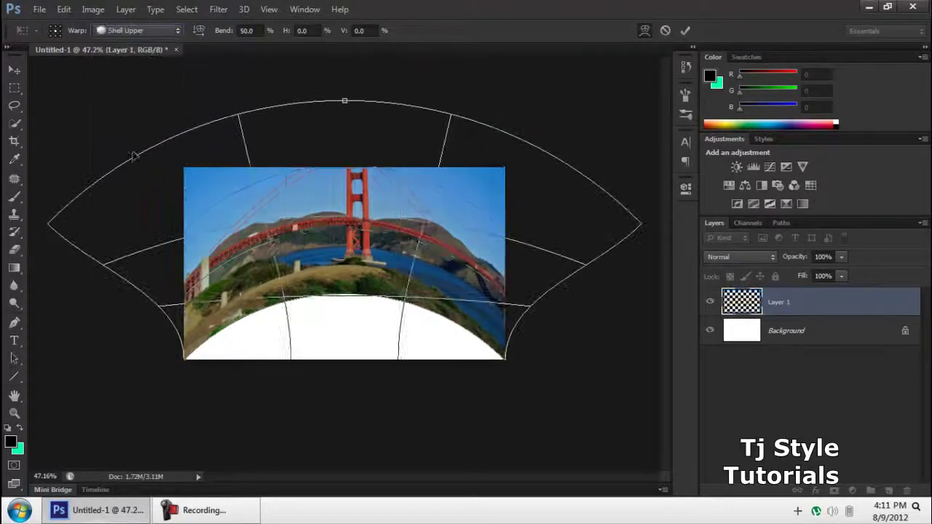
{"action": "left_click", "coordinate": [146, 30]}
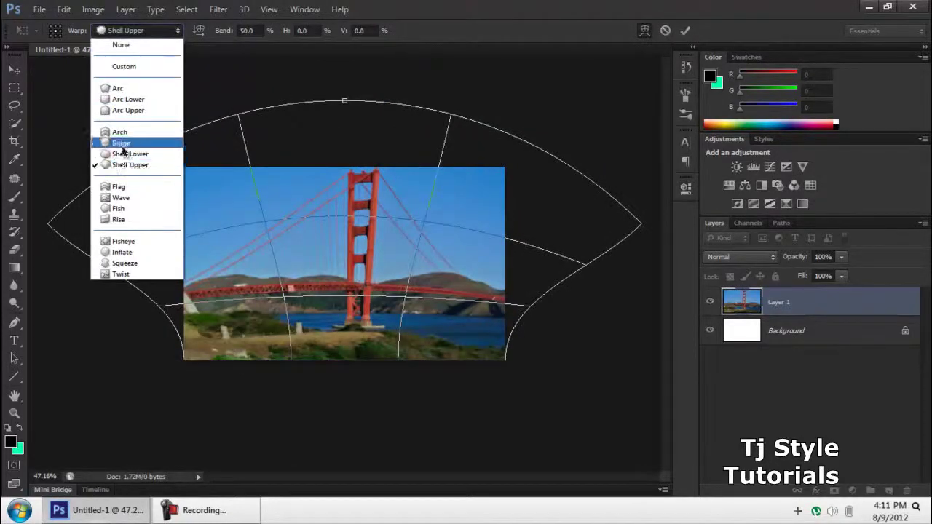
{"action": "left_click", "coordinate": [126, 138]}
Try the Rise, Wave and Fisheye warp presets on the bridge photo layer.
{"action": "left_click", "coordinate": [155, 31]}
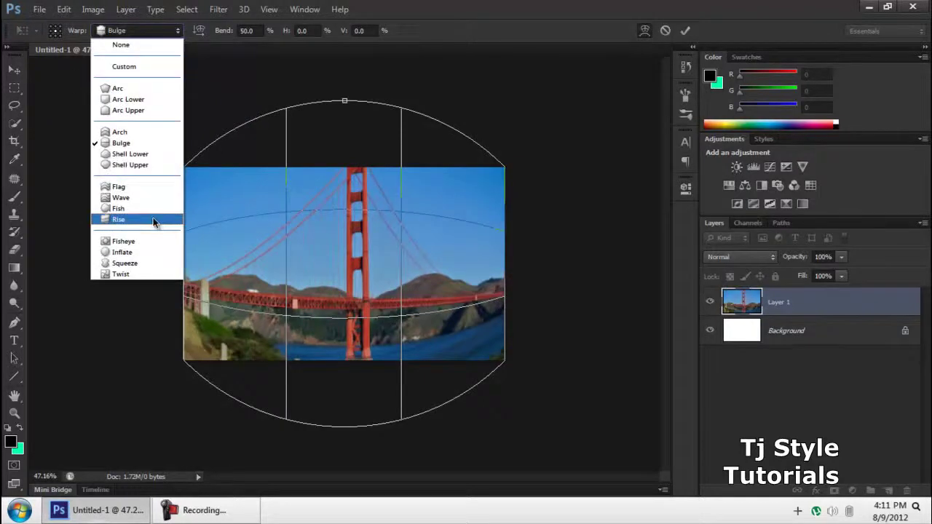
{"action": "left_click", "coordinate": [156, 217]}
{"action": "left_click", "coordinate": [149, 30]}
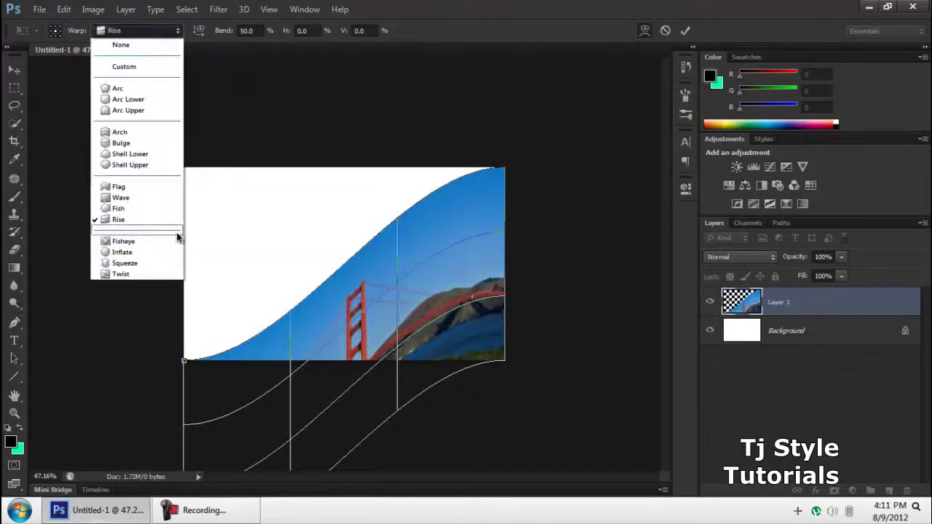
{"action": "left_click", "coordinate": [140, 200]}
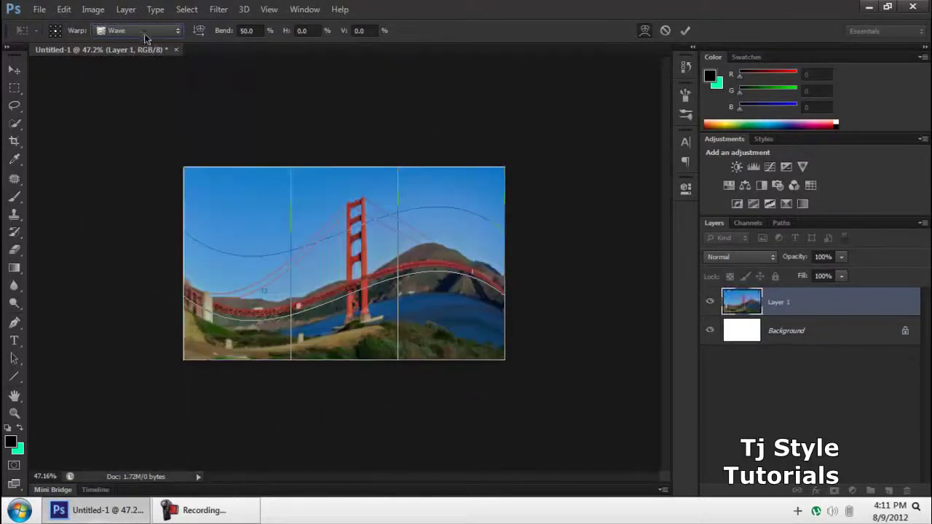
{"action": "left_click", "coordinate": [145, 32]}
{"action": "left_click", "coordinate": [138, 240]}
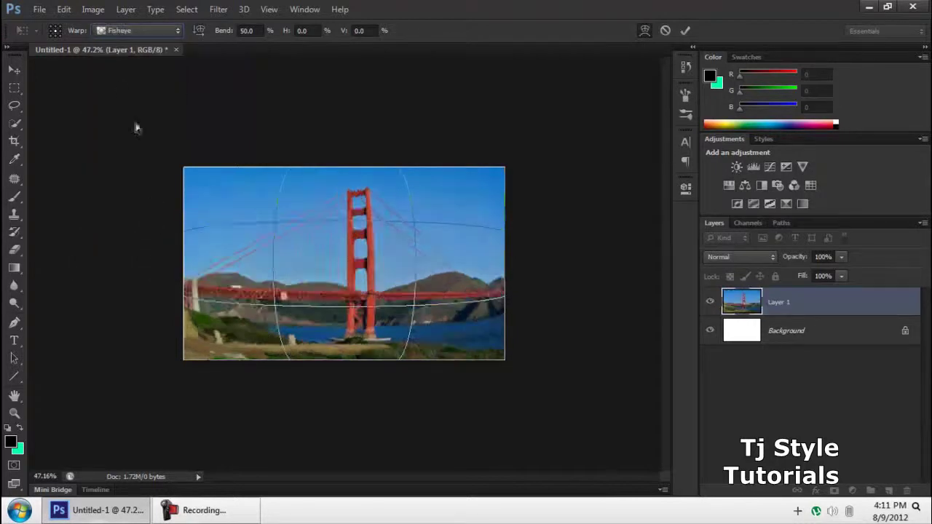
Set the warp preset of the bridge photo layer to Inflate.
{"action": "left_click", "coordinate": [129, 32]}
{"action": "left_click", "coordinate": [125, 254]}
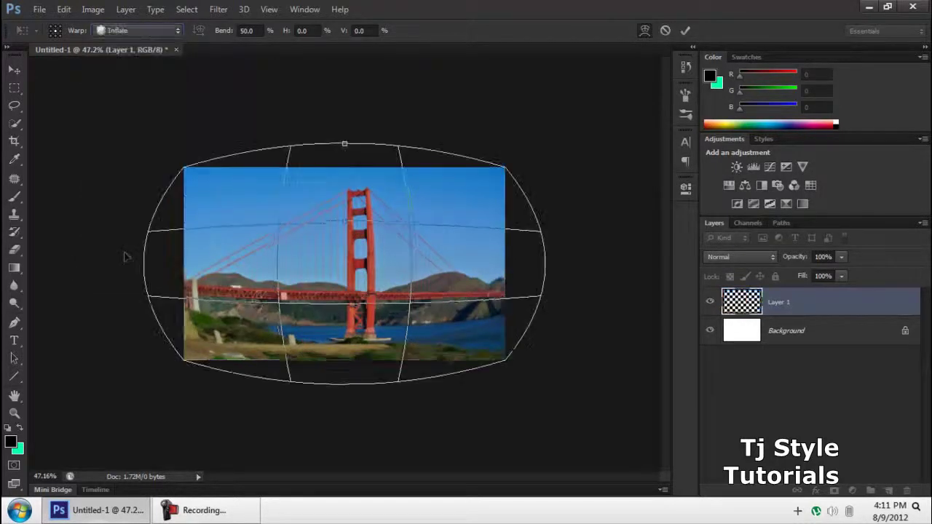
{"action": "left_click", "coordinate": [230, 519]}
{"action": "left_click", "coordinate": [229, 519]}
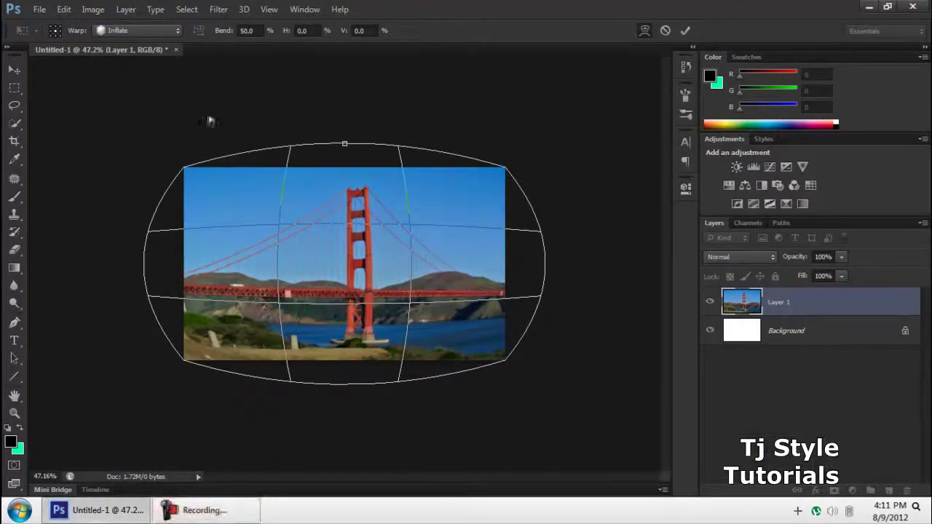
{"action": "left_click", "coordinate": [156, 31]}
{"action": "left_click", "coordinate": [131, 253]}
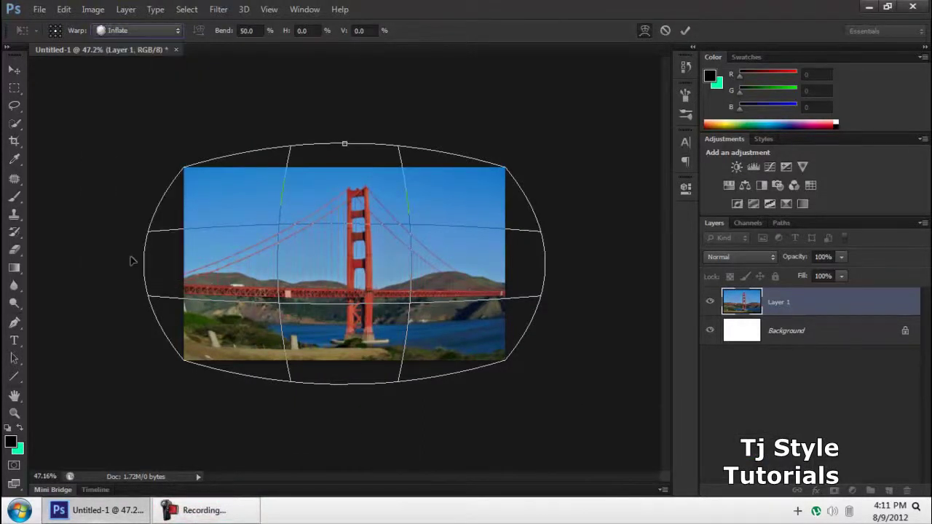
Undock the document into a floating window and maximise it.
{"action": "left_click_drag", "start_coordinate": [138, 50], "coordinate": [137, 34]}
{"action": "left_click", "coordinate": [138, 33]}
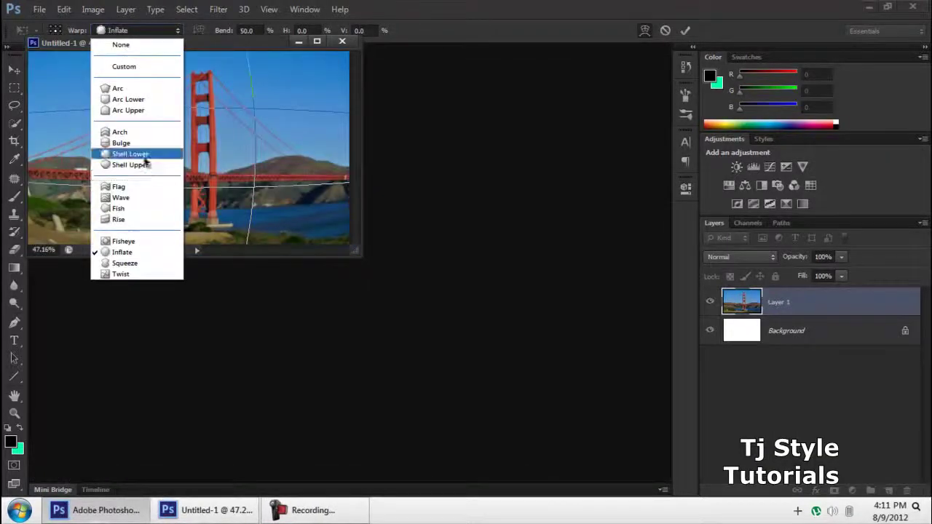
{"action": "left_click", "coordinate": [316, 42]}
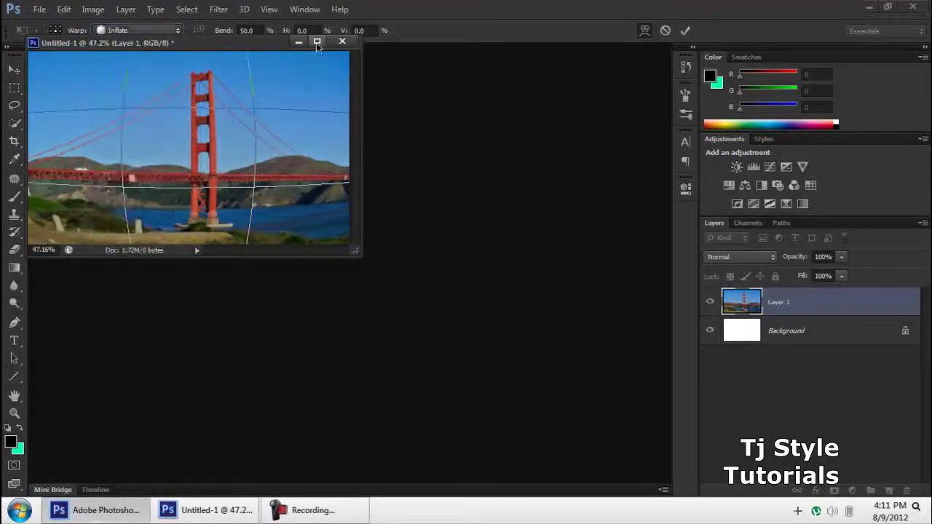
{"action": "left_click", "coordinate": [316, 42]}
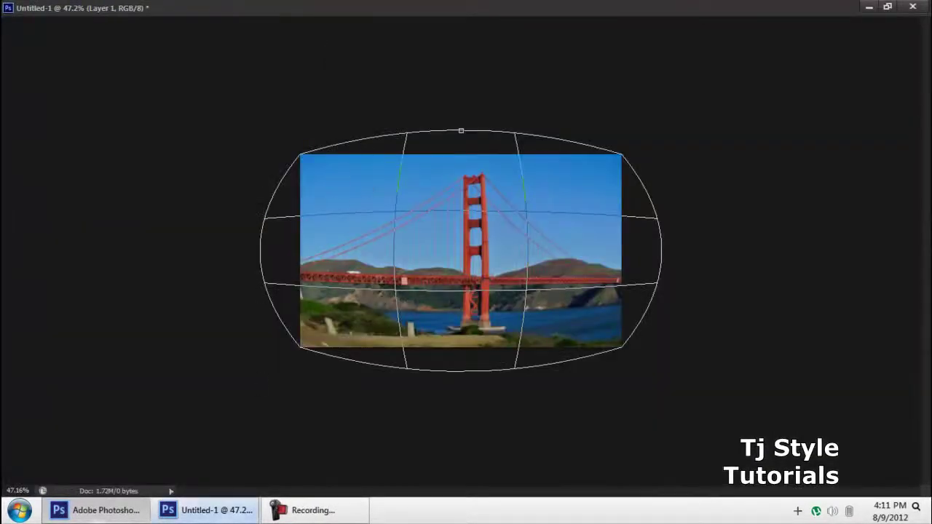
{"action": "left_click", "coordinate": [321, 514]}
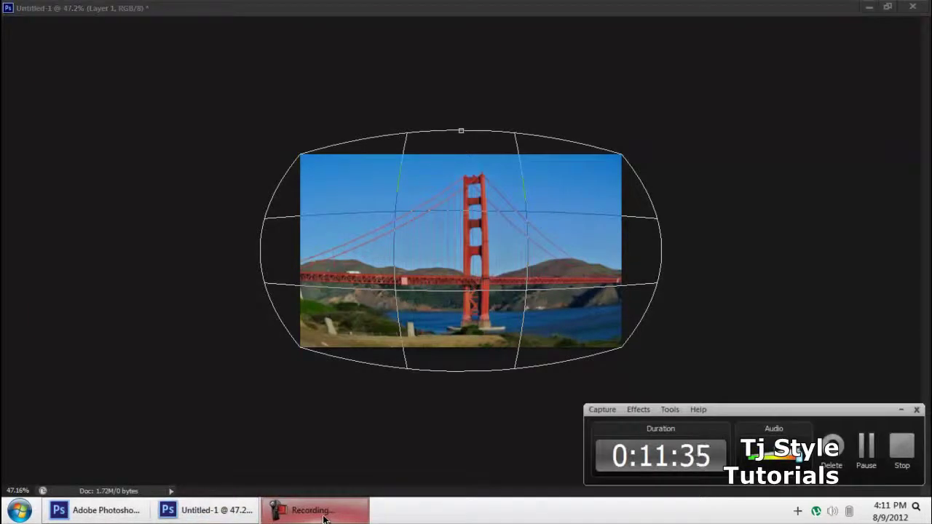